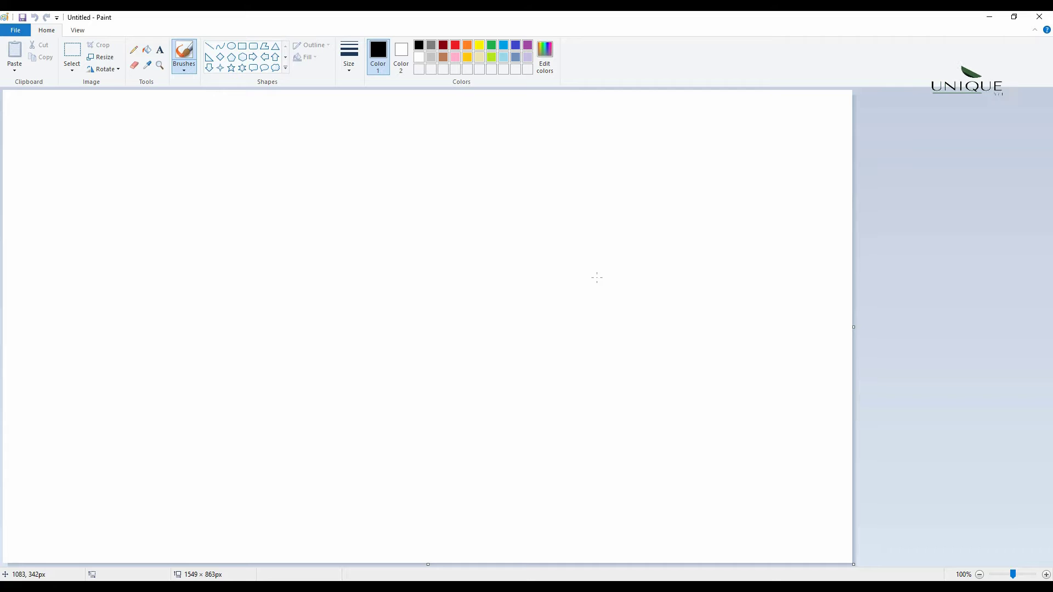
Draw a horizontal black roof ridge about 202 px long right of the canvas centre with the Line tool
left_click(209, 46)
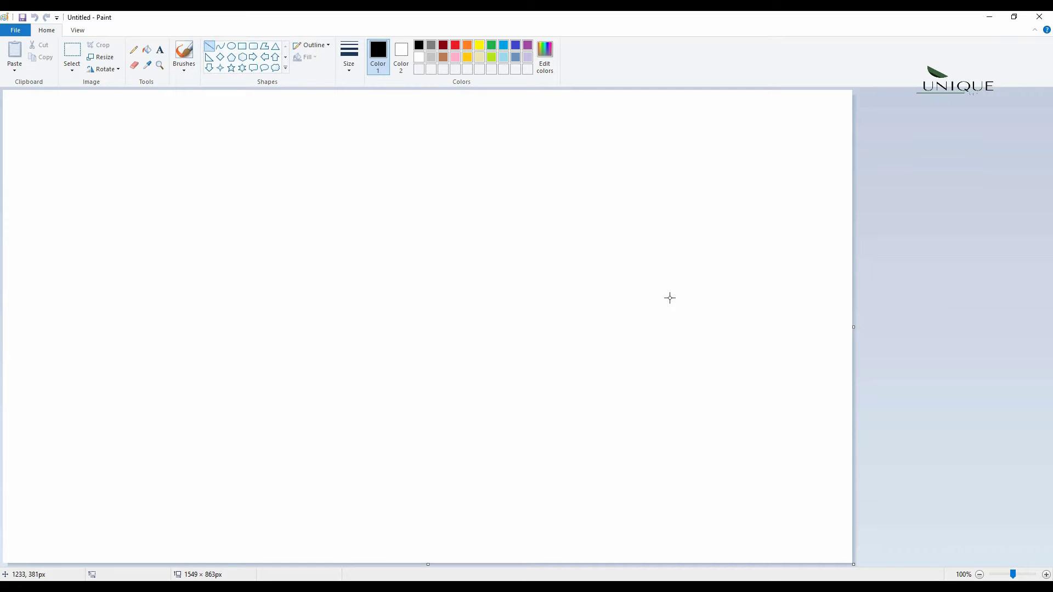
left_click_drag(647, 293, 758, 292)
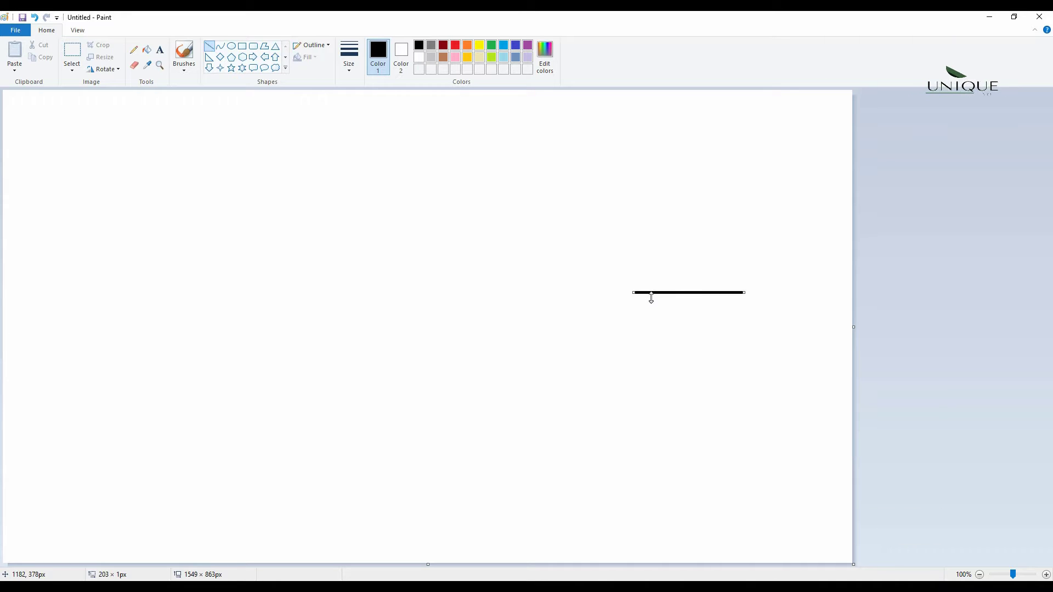
left_click_drag(651, 298, 638, 298)
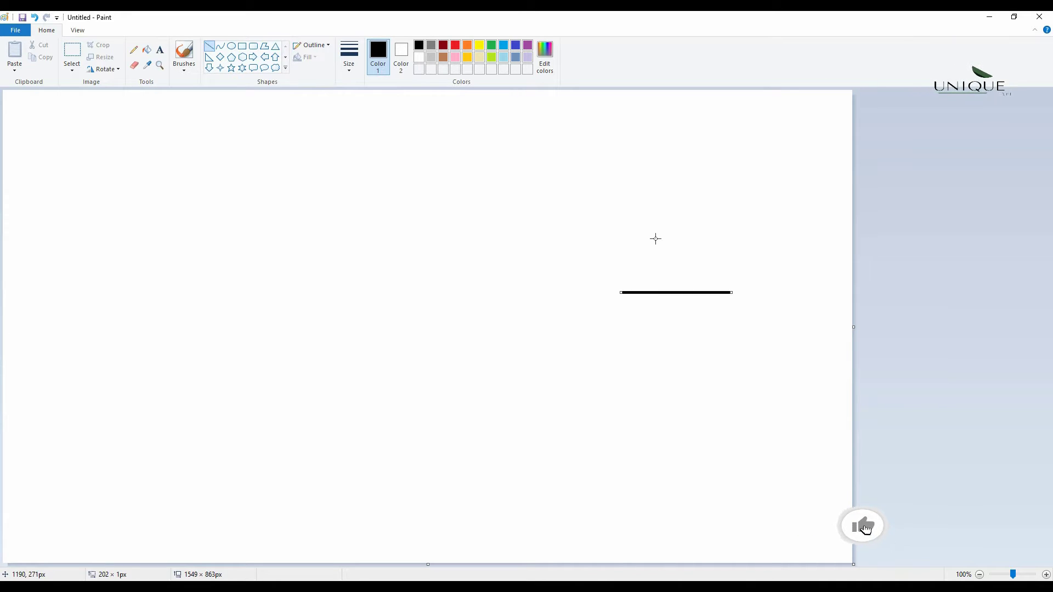
left_click(656, 239)
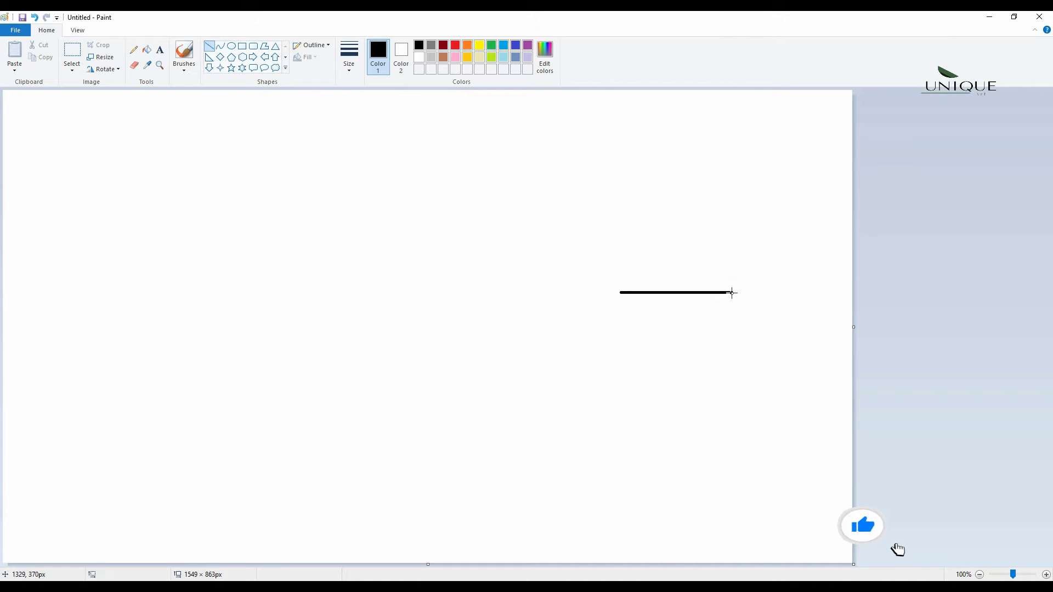
Outline the roof with a slanted parallelogram below the ridge and an opposite gable slope ending in an eave line about 34 px long
mouse_move(732, 292)
left_mouse_down()
mouse_move(773, 333)
mouse_move(649, 315)
mouse_move(654, 328)
mouse_move(621, 292)
mouse_move(597, 331)
left_mouse_up()
left_click(602, 291)
left_click(670, 308)
left_click(647, 245)
left_click(624, 244)
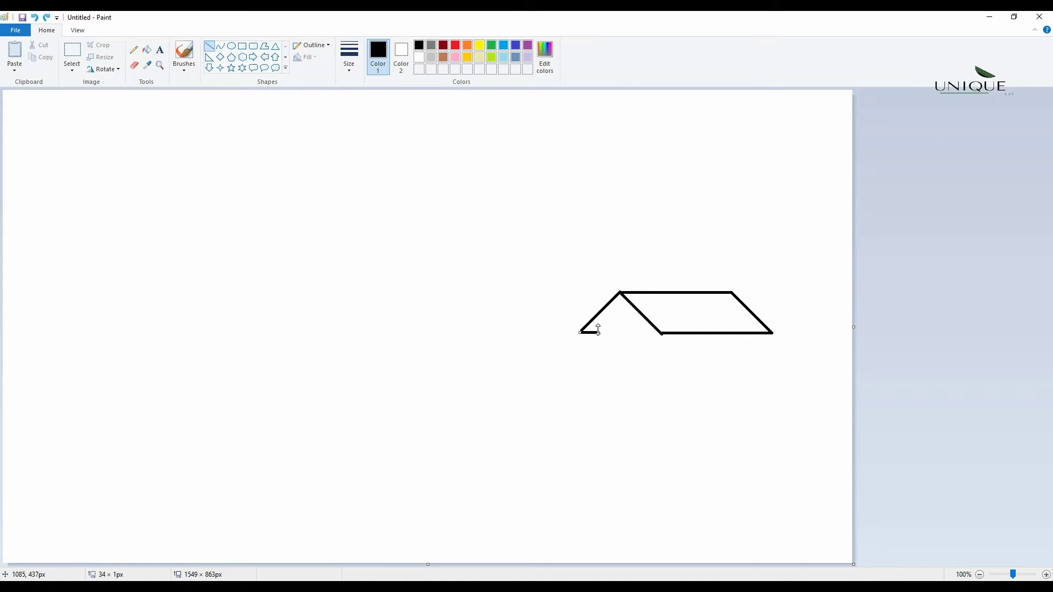
Draw a diagonal line parallel to the outer gable slope from the short eave's inner end up to the roof panel's edge
left_click(613, 324)
left_click_drag(598, 331, 620, 294)
left_click(636, 252)
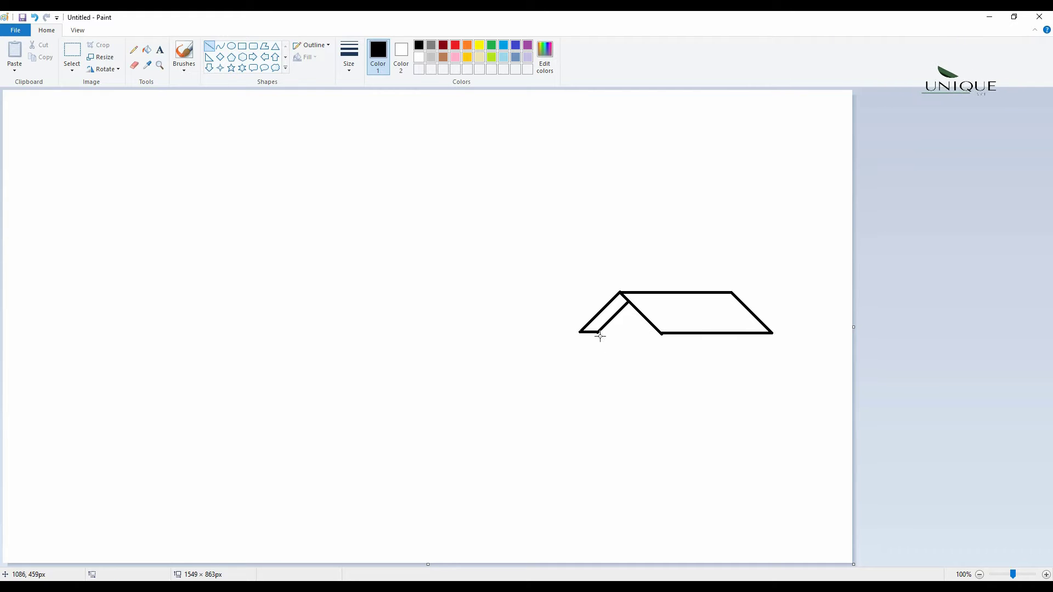
Draw the gable's outer wall edge about 104 px tall and a slightly descending base line about 112 px wide from its foot
mouse_move(598, 331)
left_mouse_down()
mouse_move(597, 403)
mouse_move(600, 390)
left_mouse_up()
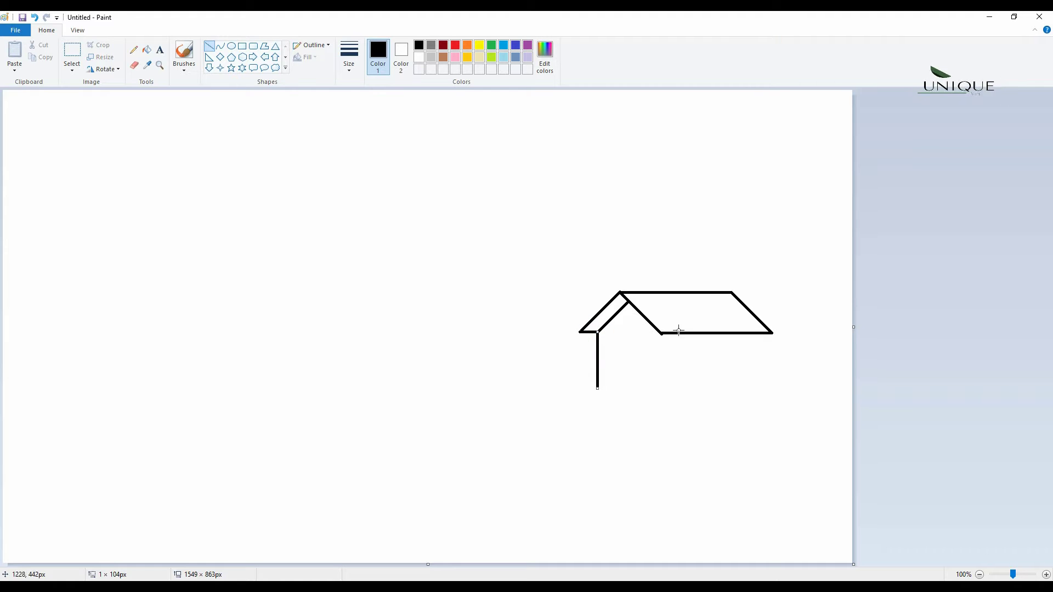
left_click(992, 306)
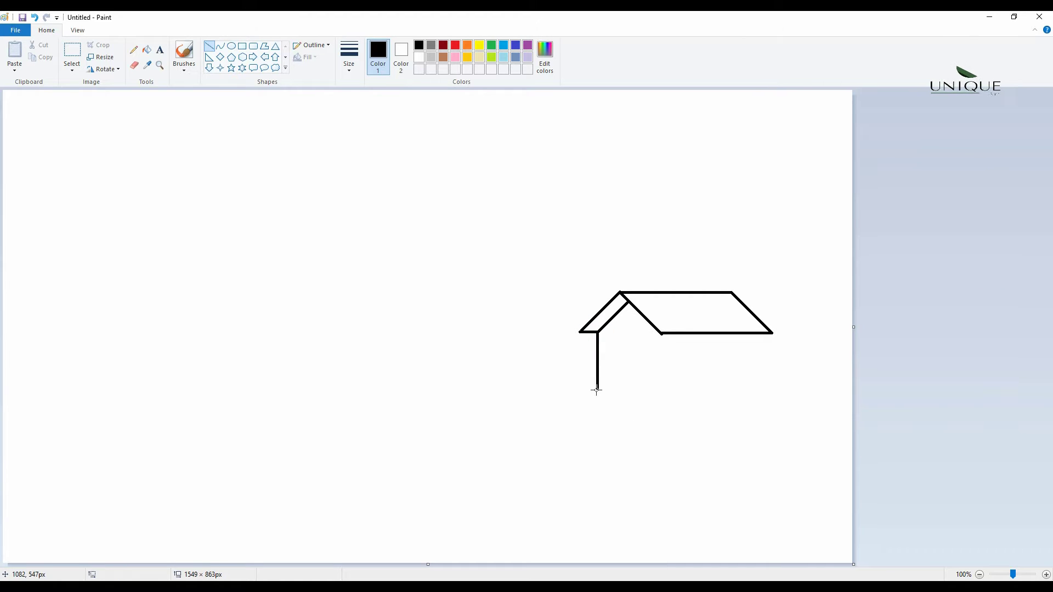
left_click_drag(597, 390, 658, 401)
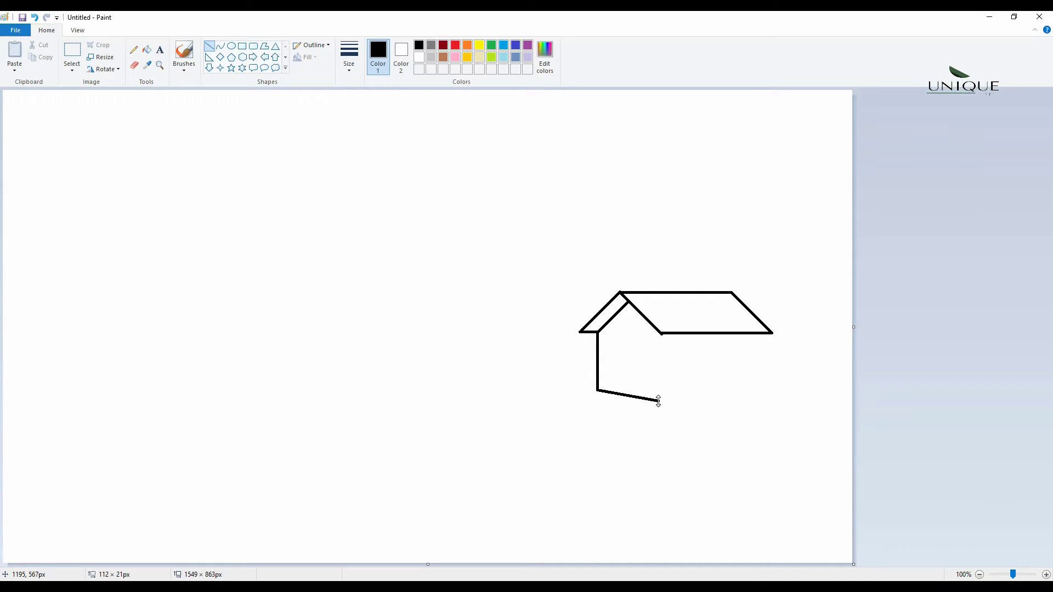
left_click(986, 384)
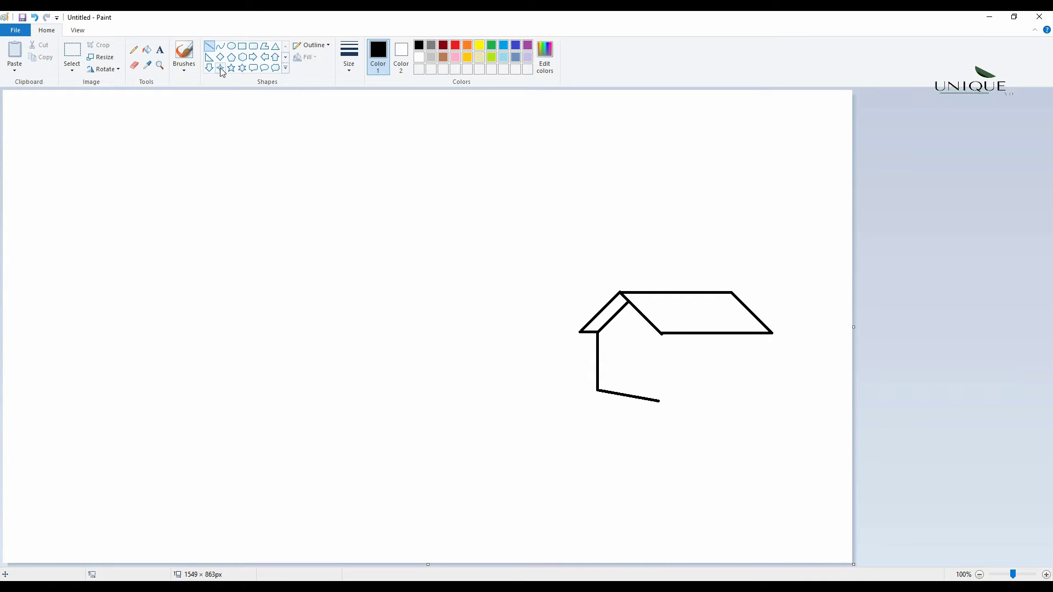
left_click(221, 47)
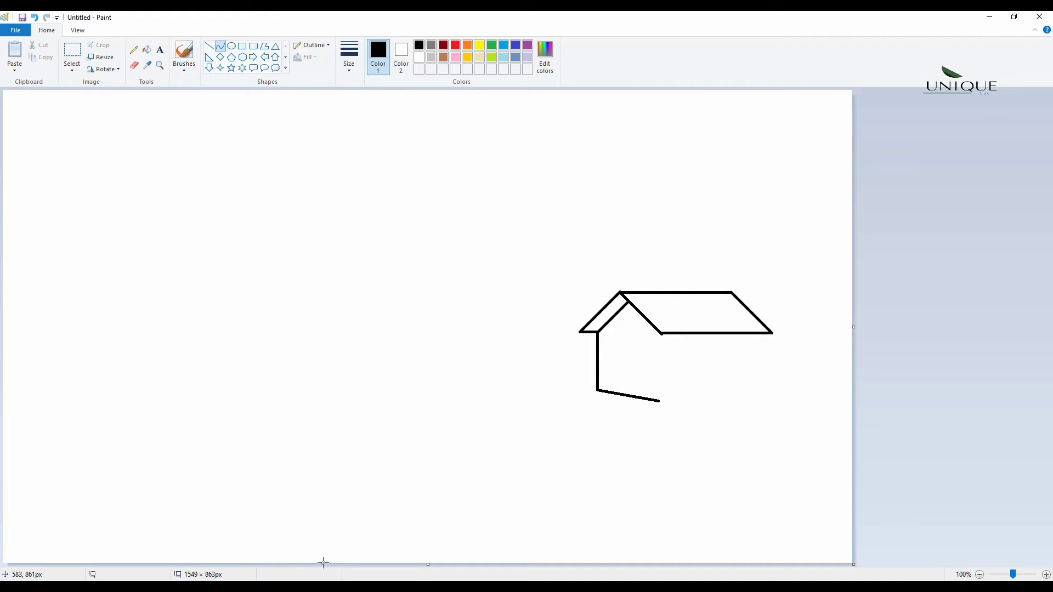
left_click_drag(349, 563, 518, 496)
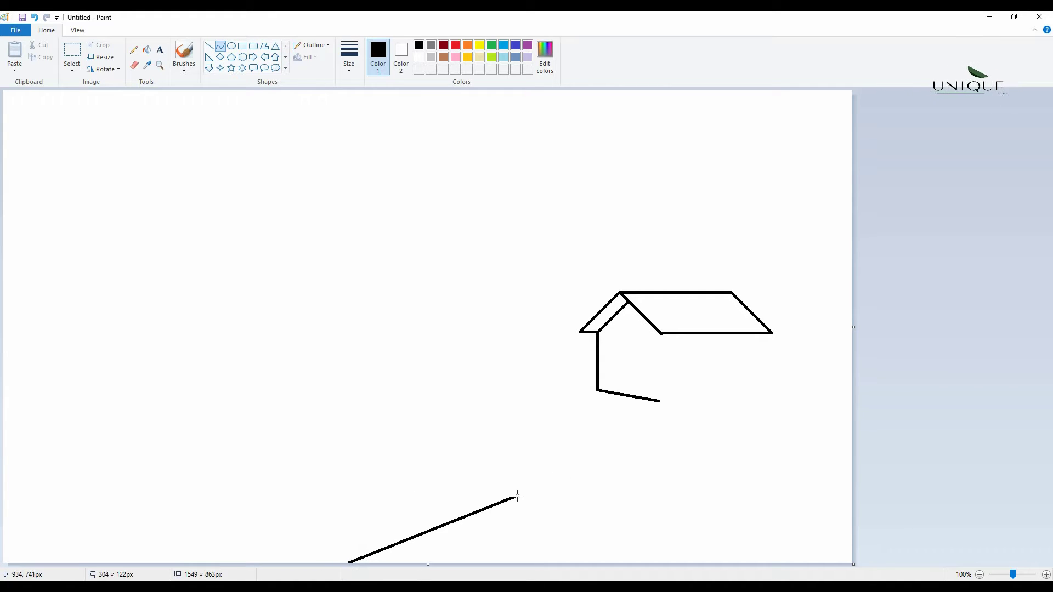
left_click_drag(409, 538, 551, 560)
key("ctrl+z")
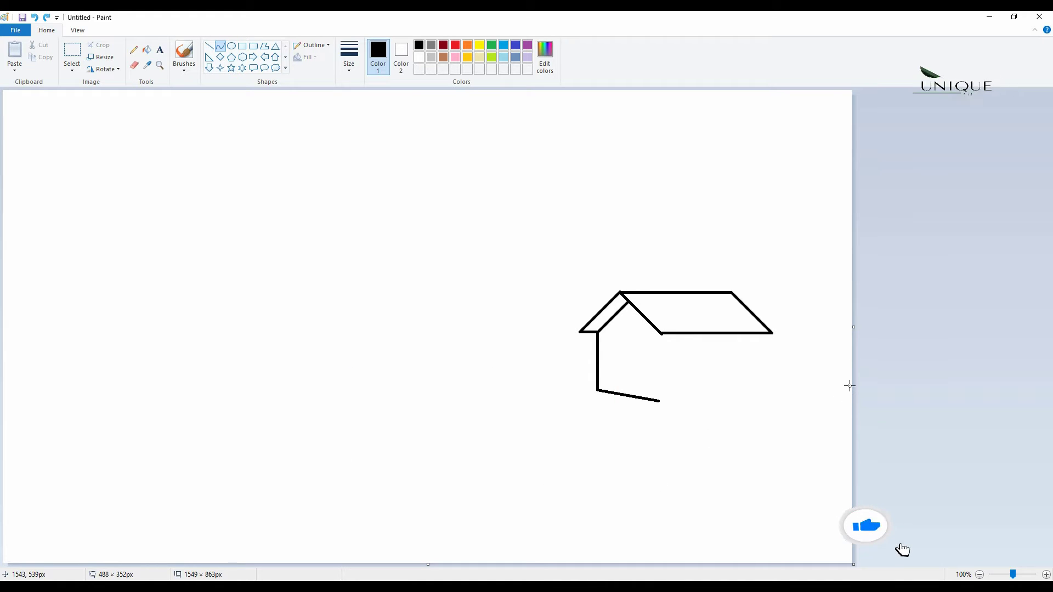
left_click_drag(851, 385, 232, 563)
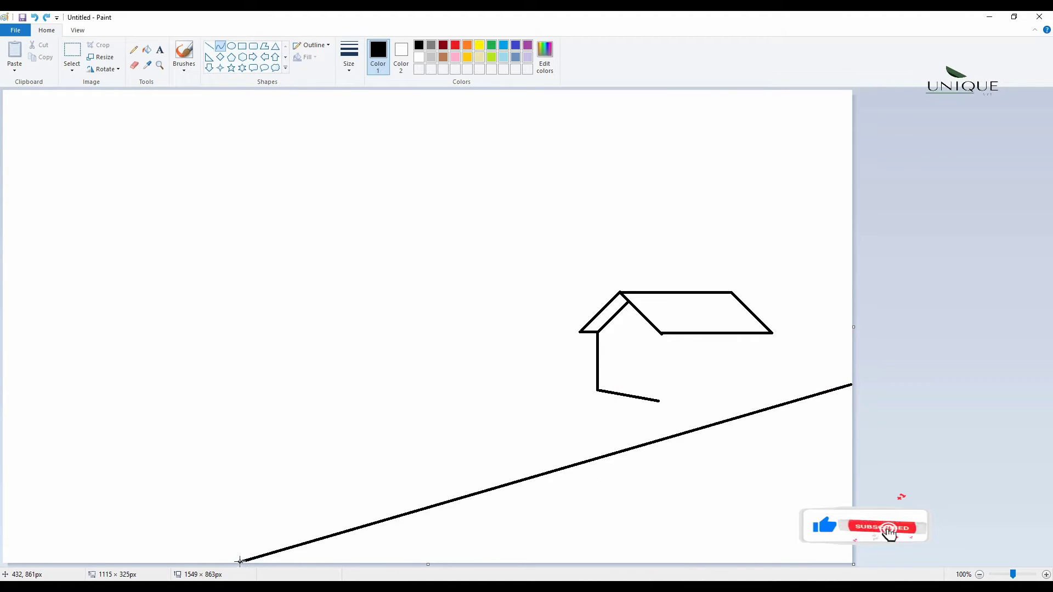
left_click(399, 523)
left_click_drag(399, 524, 275, 470)
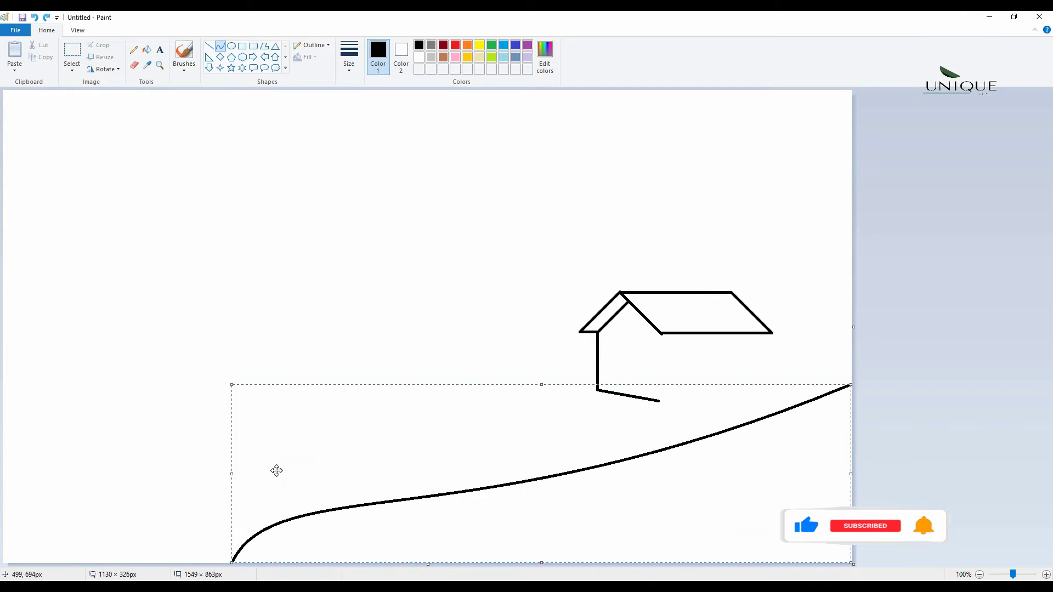
key("Delete")
Draw a curved hillside from the canvas's lower edge to its right edge, passing through the open end of the house's base line
left_click_drag(314, 561, 953, 344)
left_click_drag(369, 536, 531, 365)
left_click_drag(612, 485, 564, 503)
left_click(363, 287)
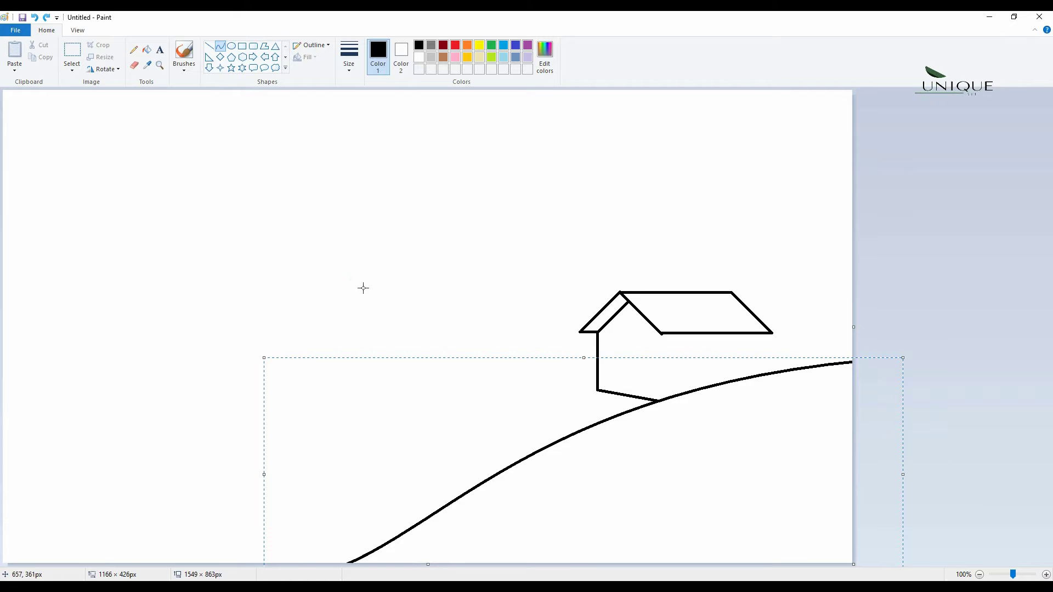
Draw the house's front corner edge about 124 px tall and far wall edge about 81 px tall down to the hillside as straight lines
left_click_drag(662, 334, 662, 394)
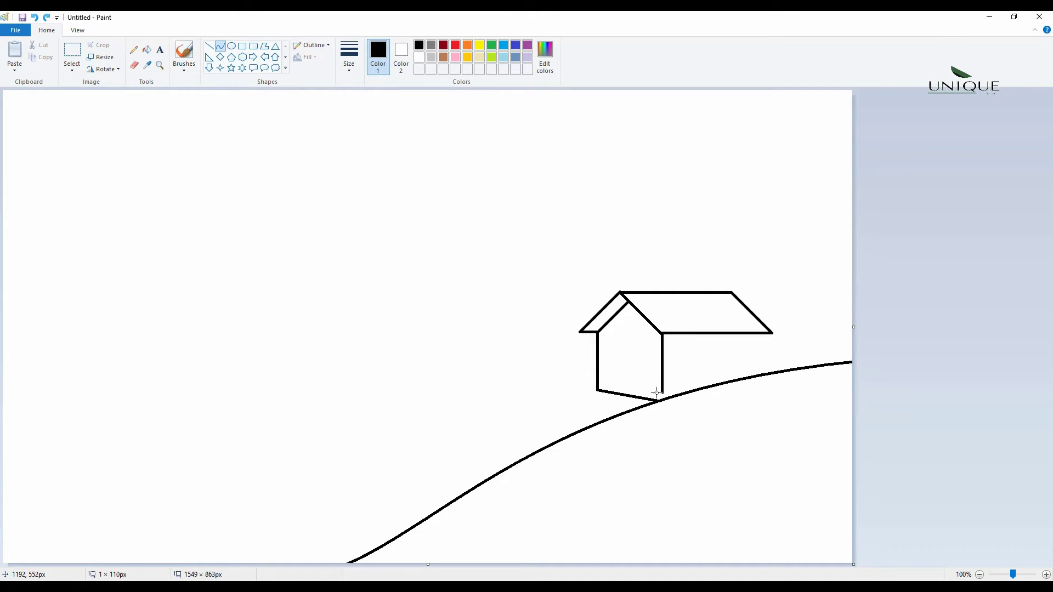
key("ctrl+z")
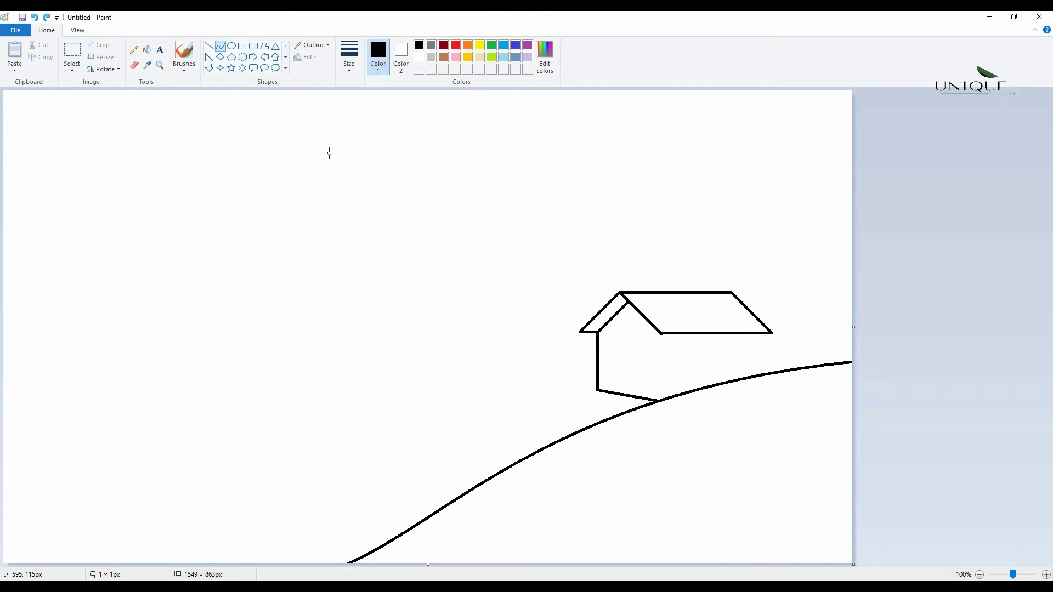
left_click(211, 49)
left_click_drag(662, 334, 662, 401)
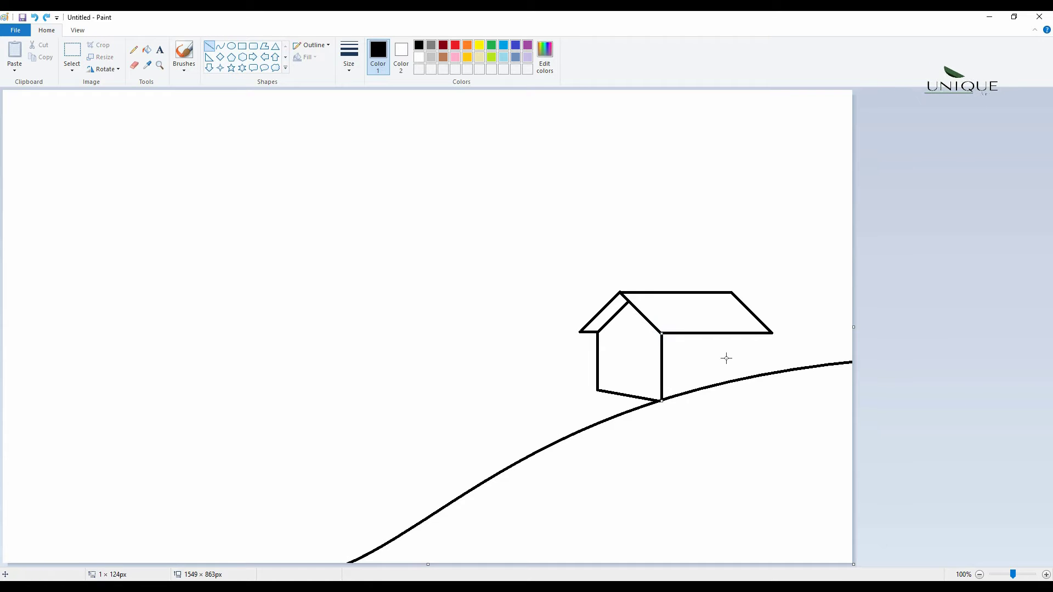
left_click_drag(759, 332, 759, 376)
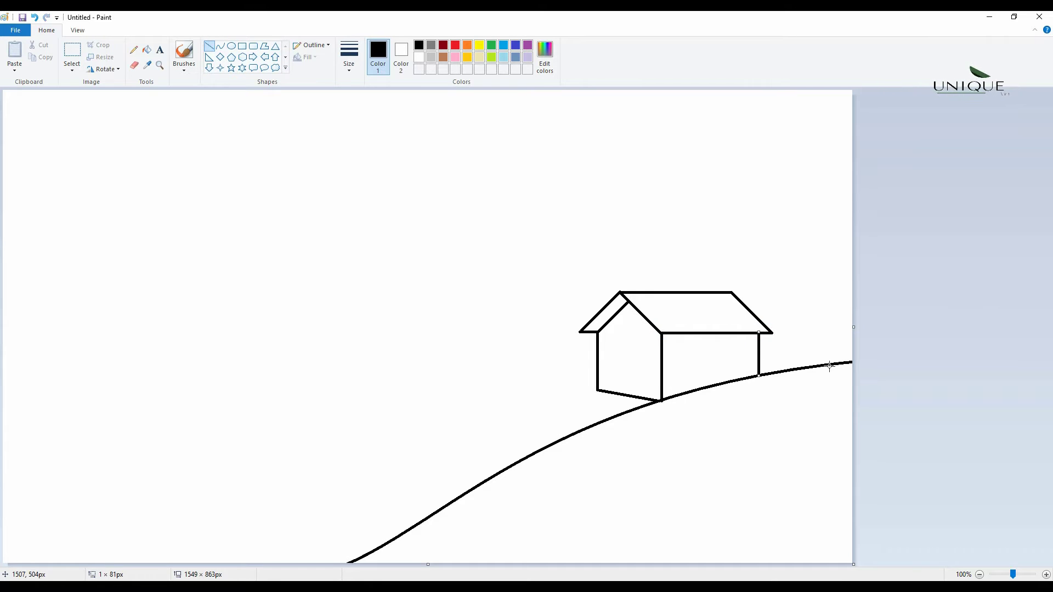
left_click(774, 240)
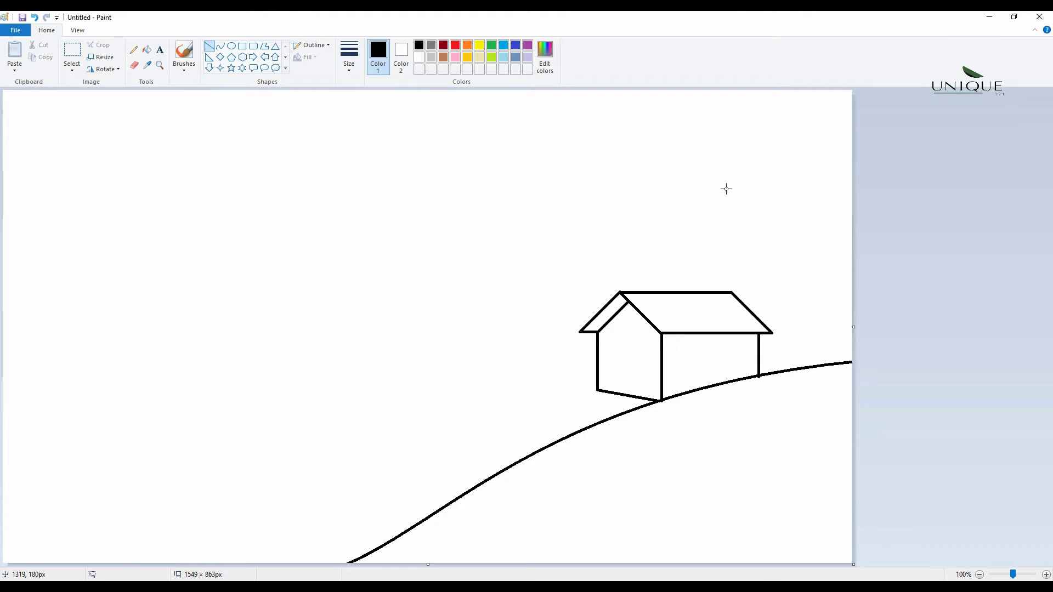
left_click_drag(726, 196, 726, 292)
left_click(1044, 225)
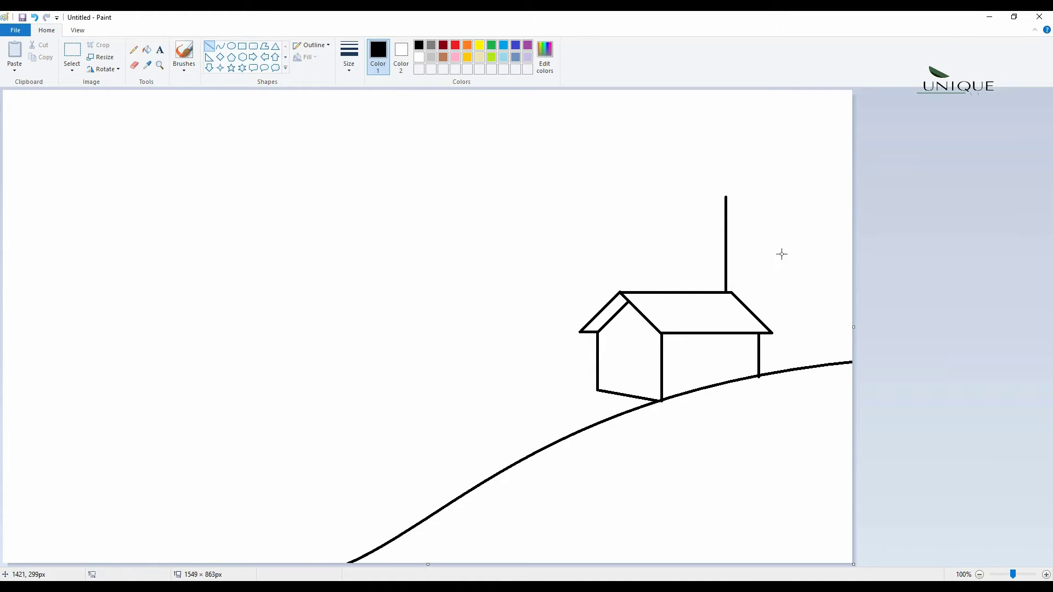
key("ctrl+z")
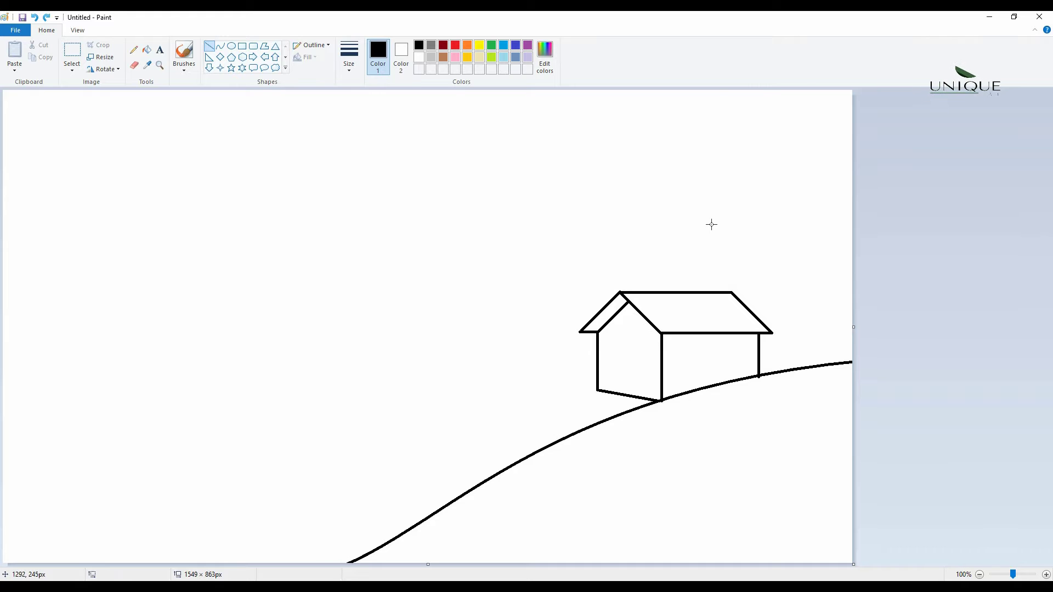
Draw two vertical tree trunks behind the house, about 116 px tall above the ridge and about 170 px tall above the far eave
left_click_drag(704, 228, 705, 292)
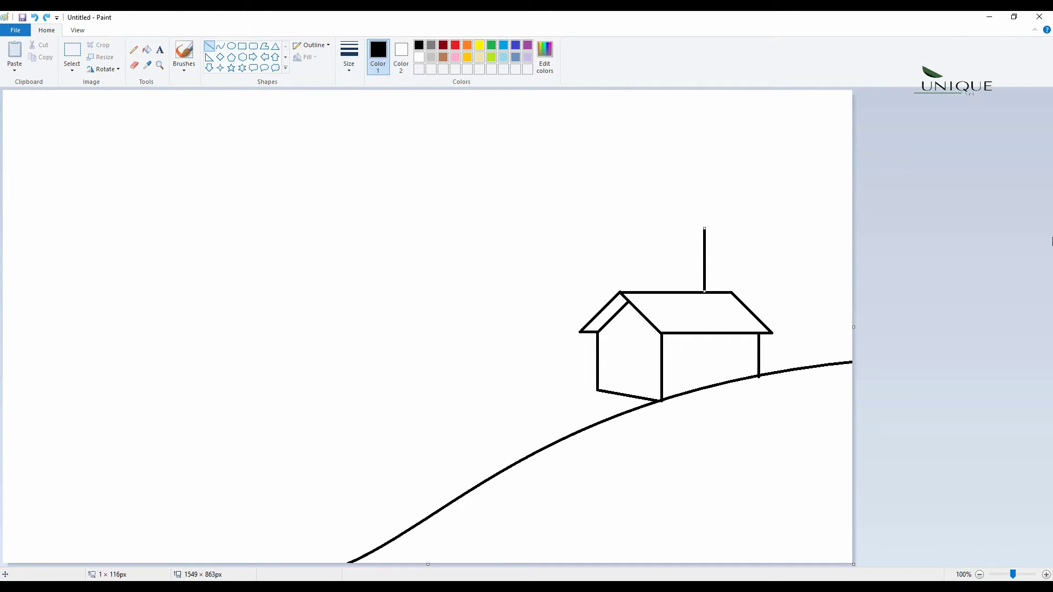
left_click(799, 252)
mouse_move(761, 230)
left_mouse_down()
mouse_move(782, 321)
mouse_move(792, 323)
left_mouse_up()
key("Right")
key("Right")
key("Right")
key("Right")
key("Right")
key("Right")
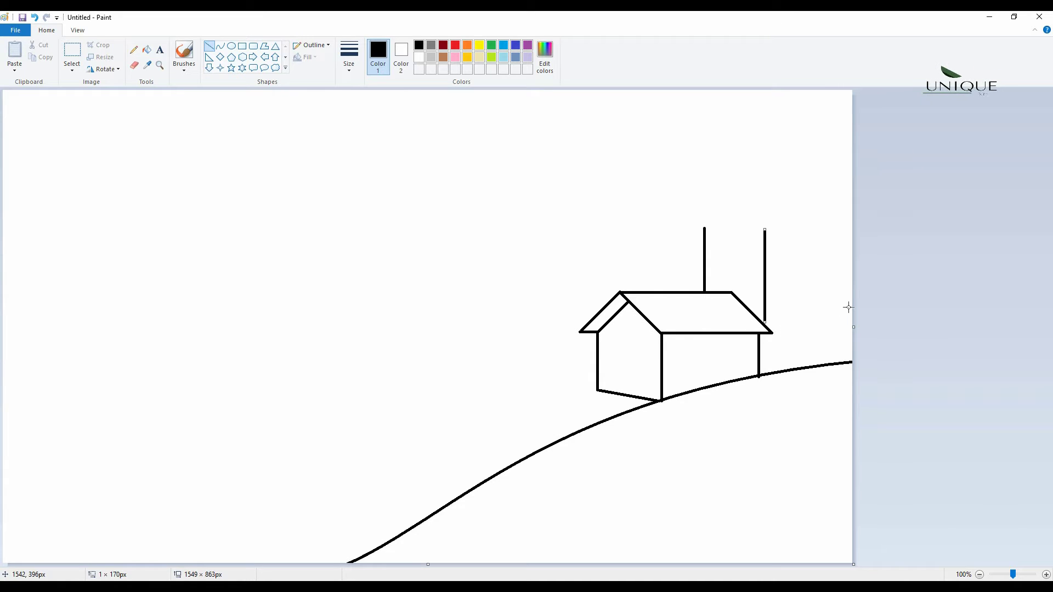
left_click(795, 339)
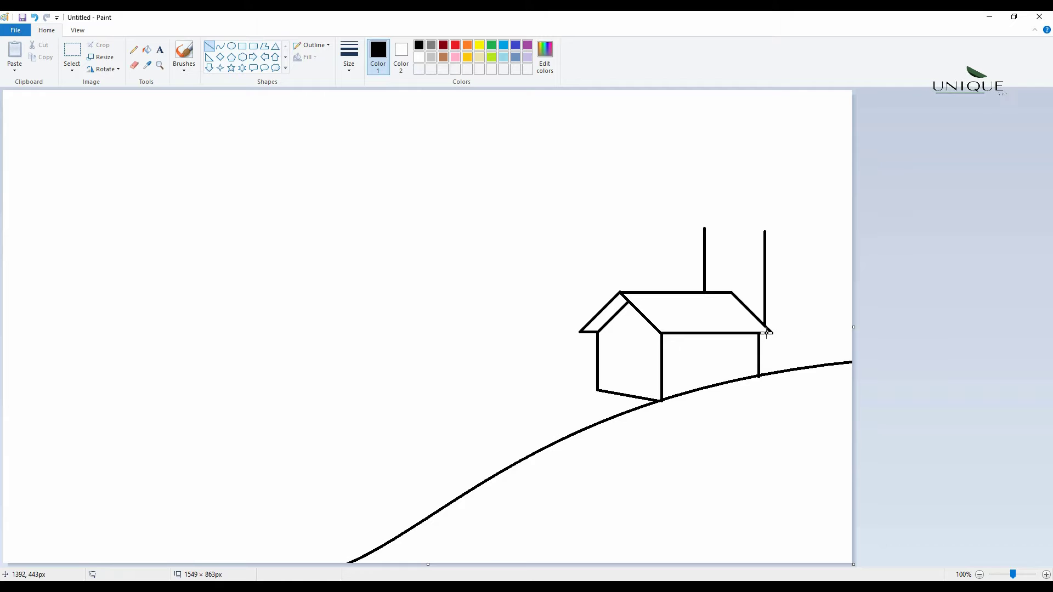
Continue the second trunk below the eave to the hillside and draw a third vertical trunk between the house and the canvas's right edge
left_click_drag(766, 336, 775, 372)
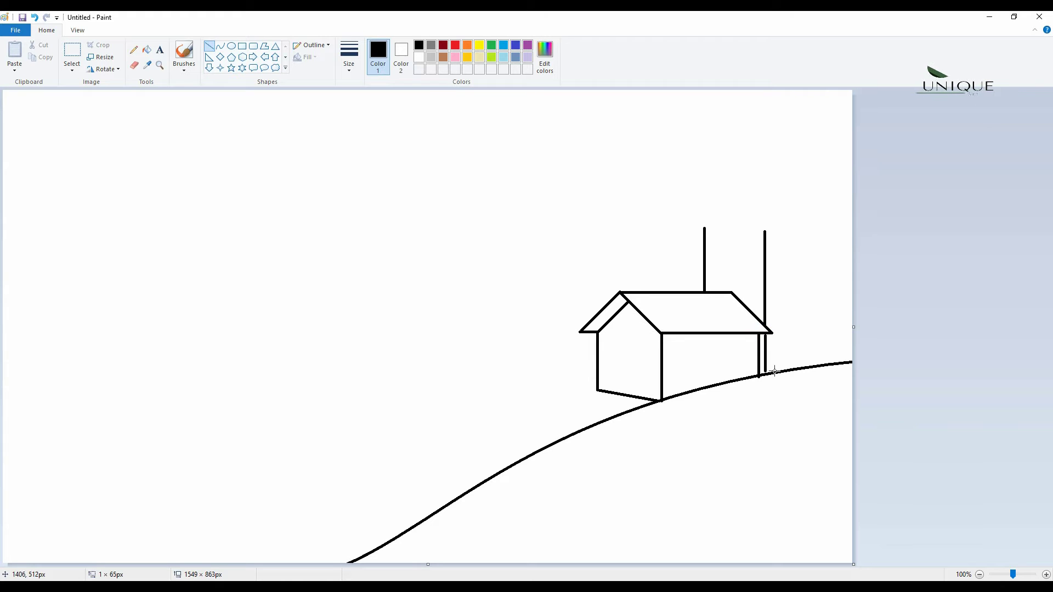
left_click(959, 317)
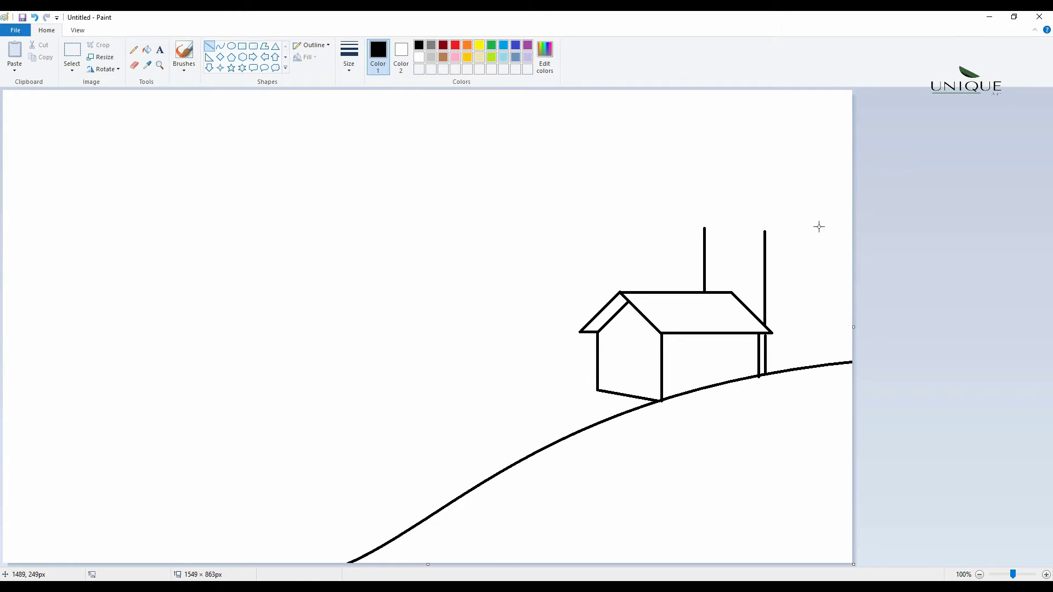
left_click_drag(815, 228, 815, 366)
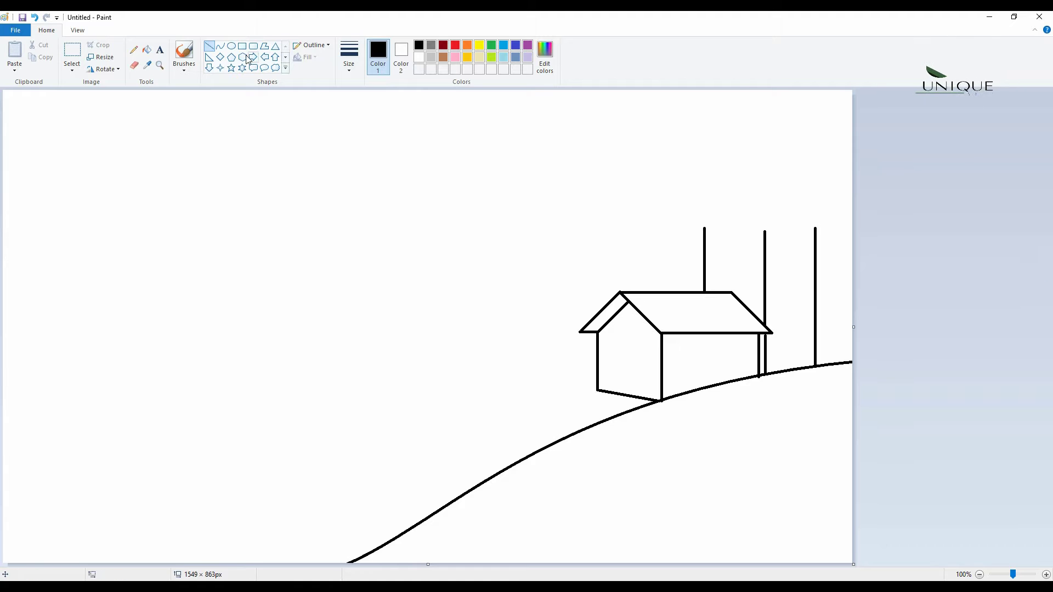
Sketch a pointed, scalloped foliage outline around the trunk above the ridge using the Pencil with a thicker line
left_click(134, 50)
left_click(349, 55)
left_click(375, 129)
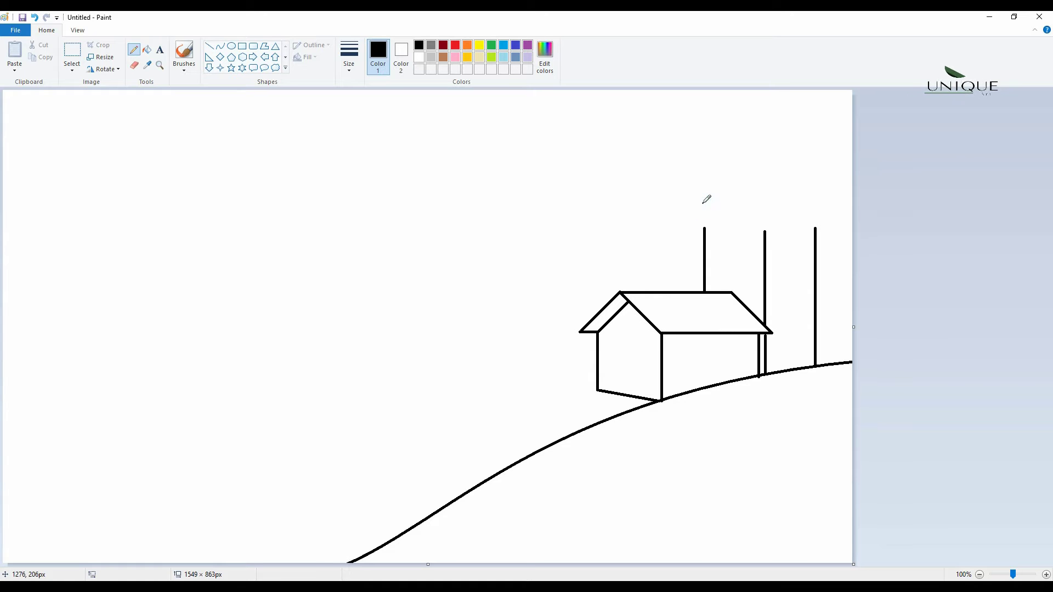
left_click_drag(697, 243, 695, 287)
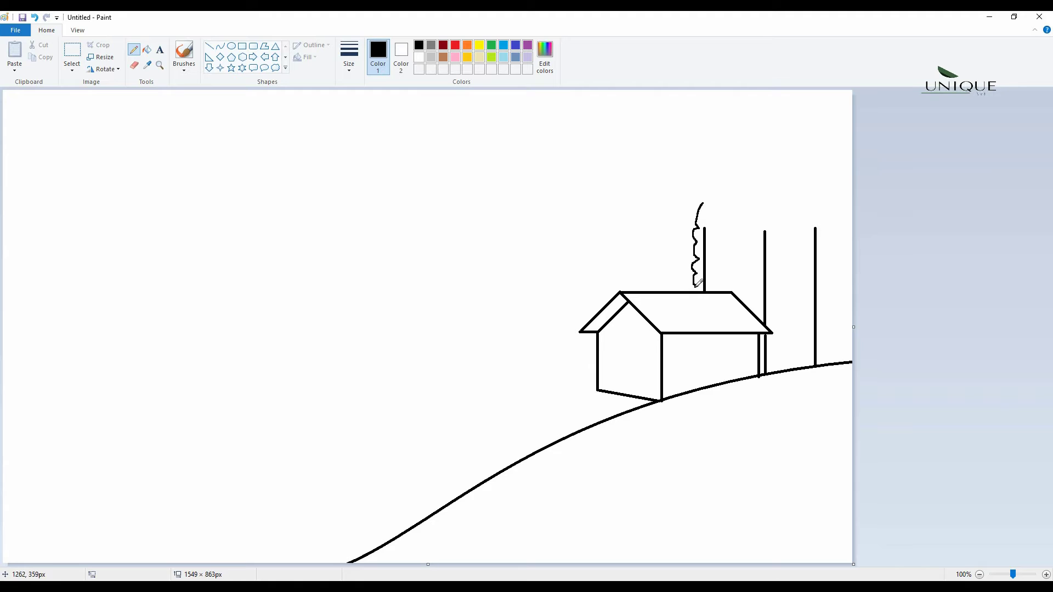
left_click_drag(701, 202, 715, 257)
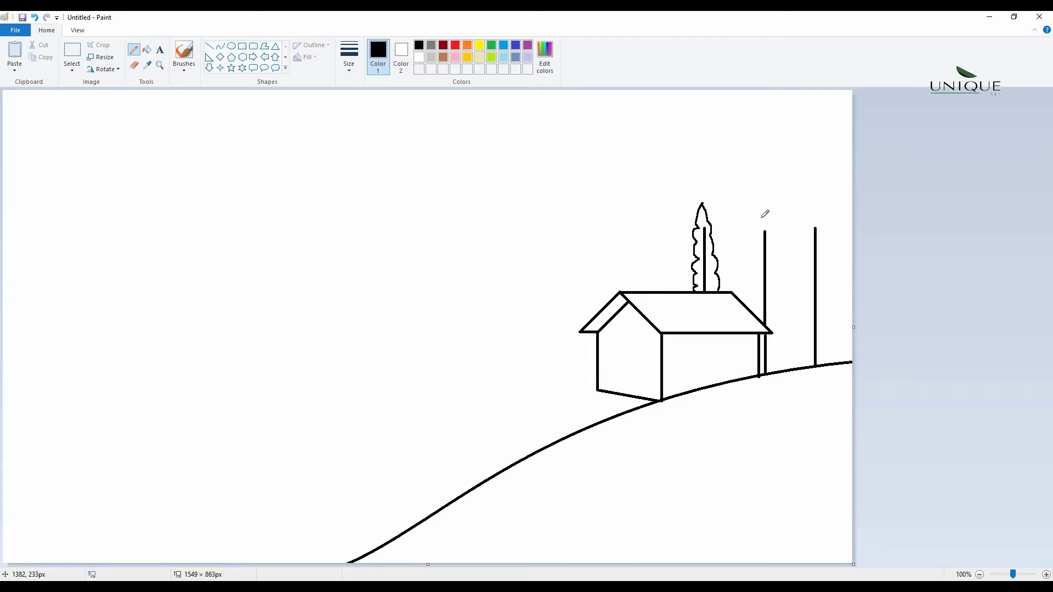
Sketch a pointed, scalloped foliage outline around the middle trunk, running from the roof slope over the tip and down to the hillside
left_click_drag(766, 212, 756, 259)
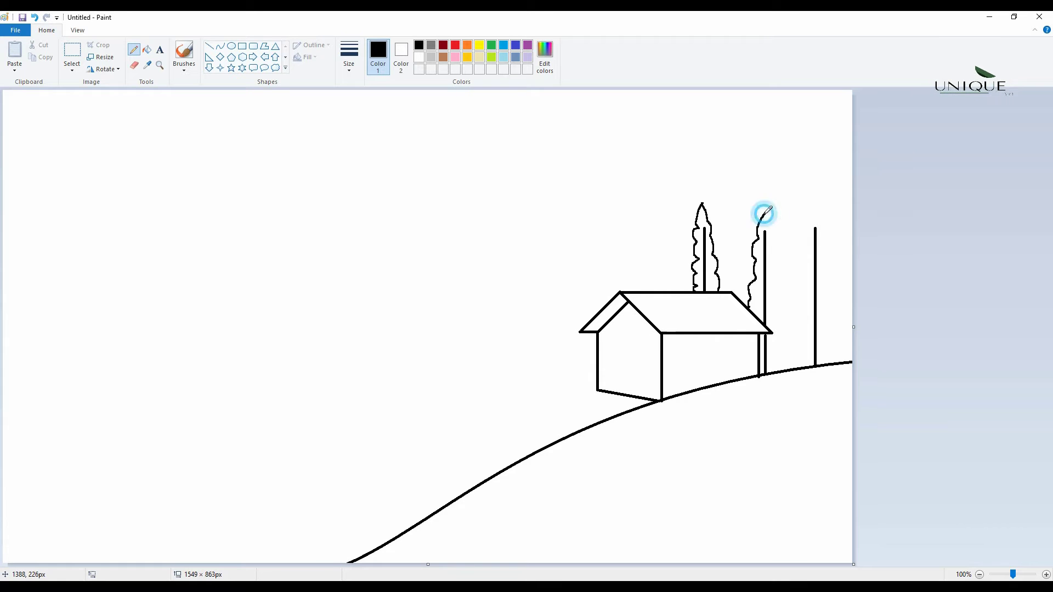
left_click_drag(766, 213, 779, 240)
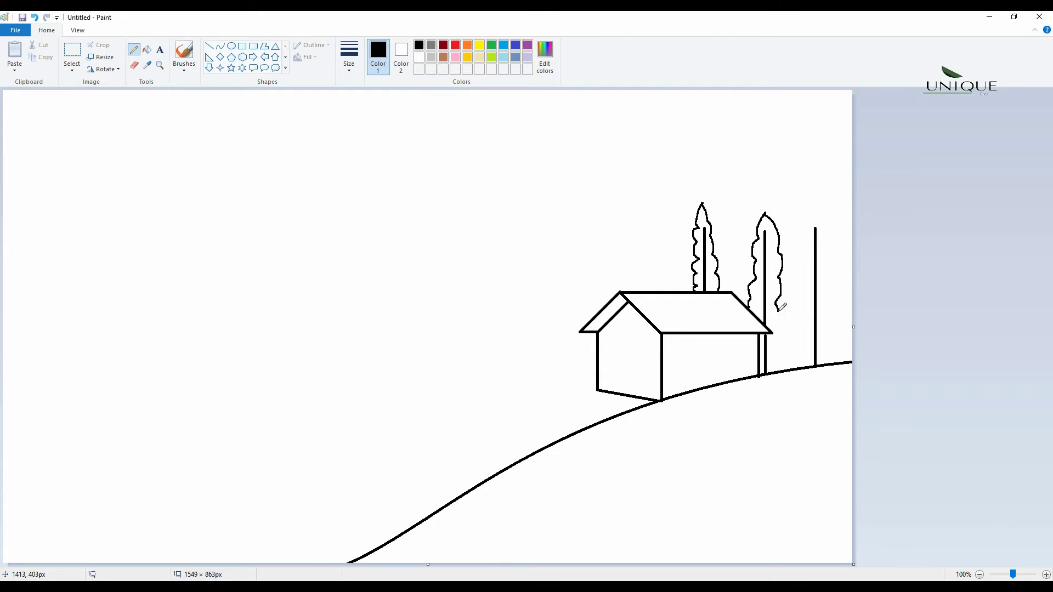
left_click_drag(783, 336, 793, 368)
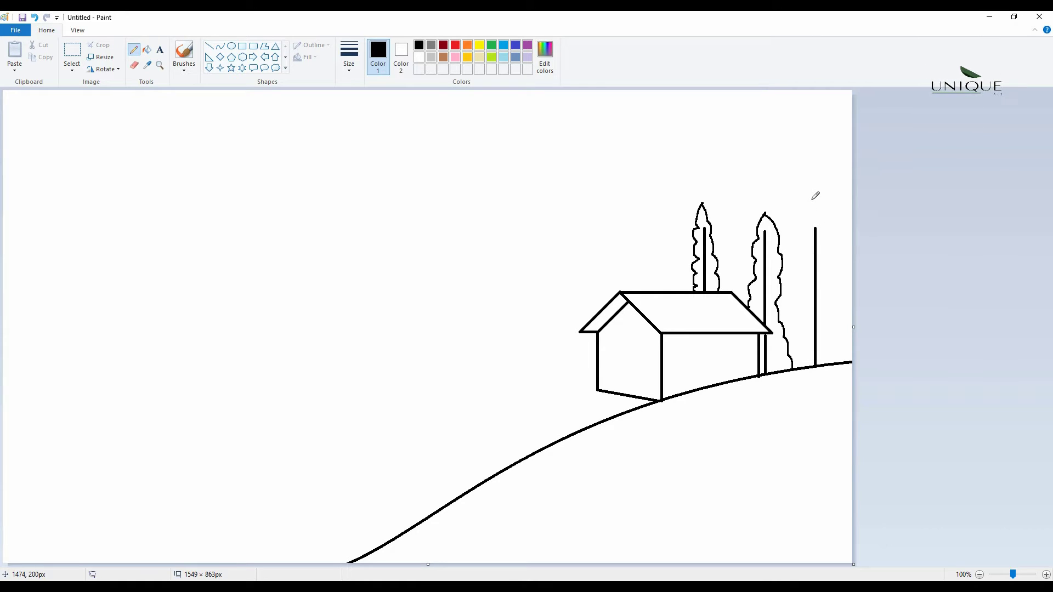
Sketch a pointed, scalloped foliage outline around the third trunk down toward the hillside, and erase the trunk inside it
left_click_drag(812, 200, 802, 257)
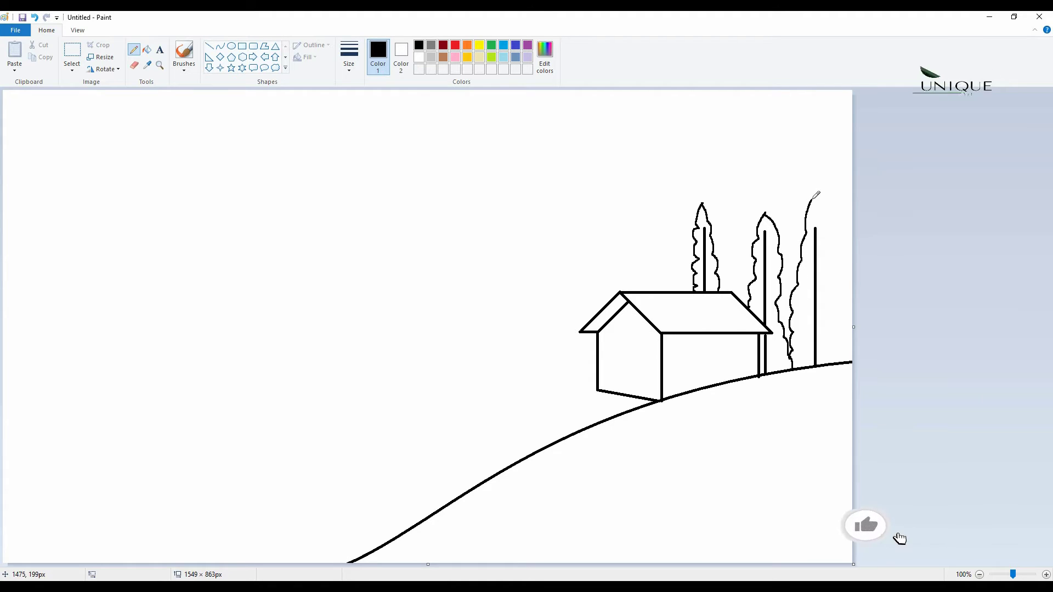
mouse_move(813, 200)
left_mouse_down()
mouse_move(829, 223)
mouse_move(851, 340)
left_mouse_up()
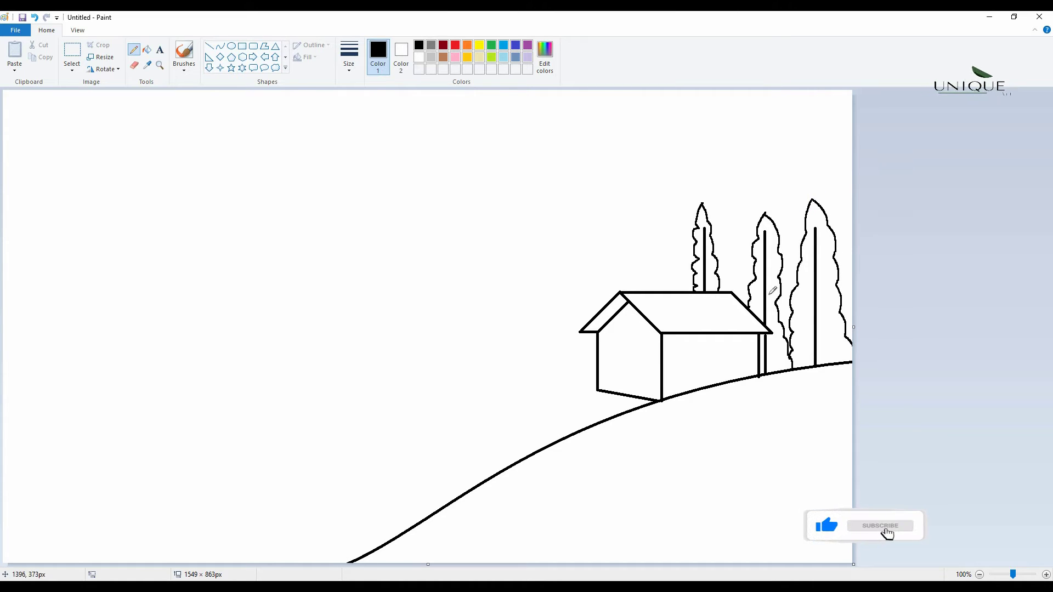
left_click(134, 65)
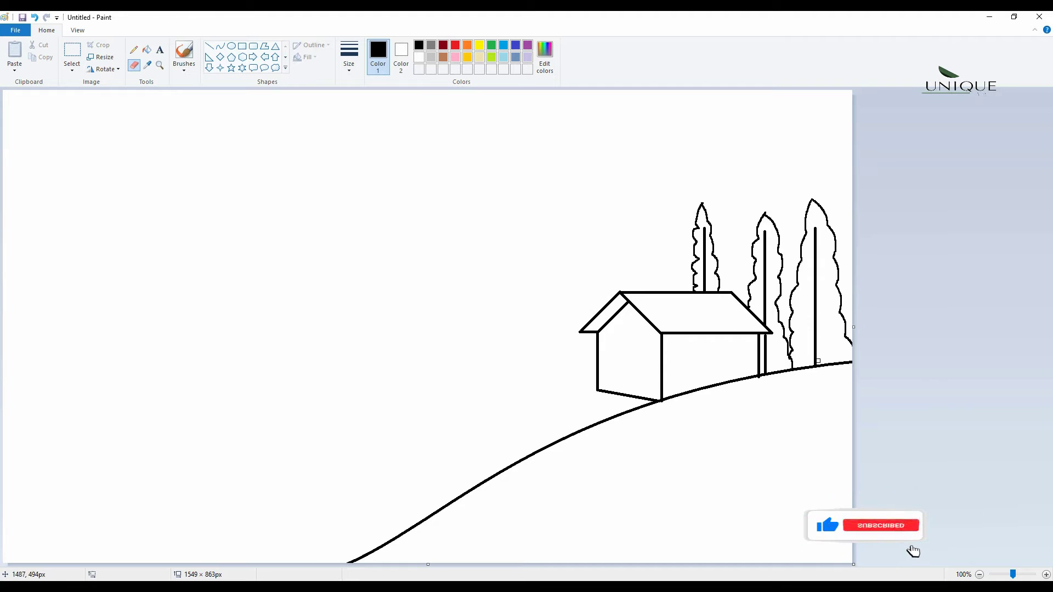
left_click_drag(817, 362, 817, 294)
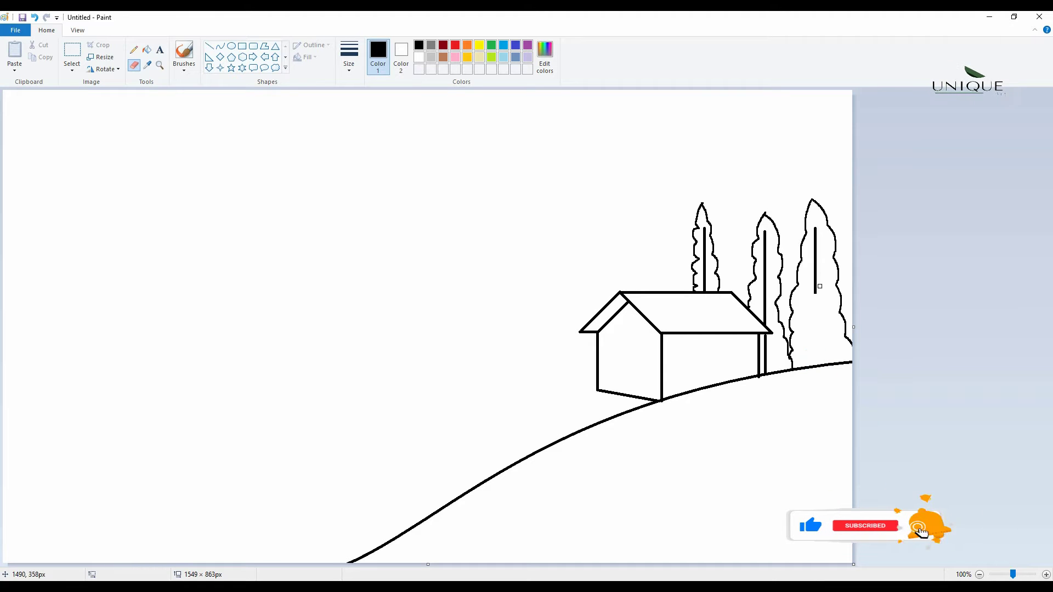
left_click_drag(816, 227, 815, 249)
left_click_drag(815, 291, 817, 267)
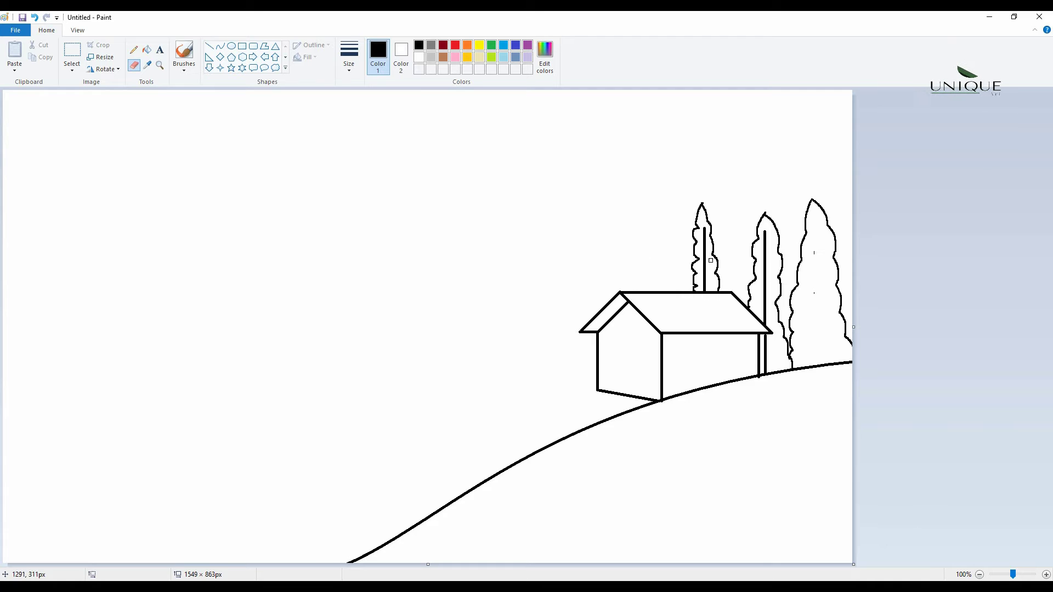
Erase the foliage outline around the first trunk above the roof ridge, keeping the trunk
mouse_move(703, 205)
left_mouse_down()
mouse_move(724, 264)
mouse_move(722, 272)
mouse_move(715, 254)
mouse_move(719, 288)
mouse_move(713, 237)
left_mouse_up()
left_click(693, 284)
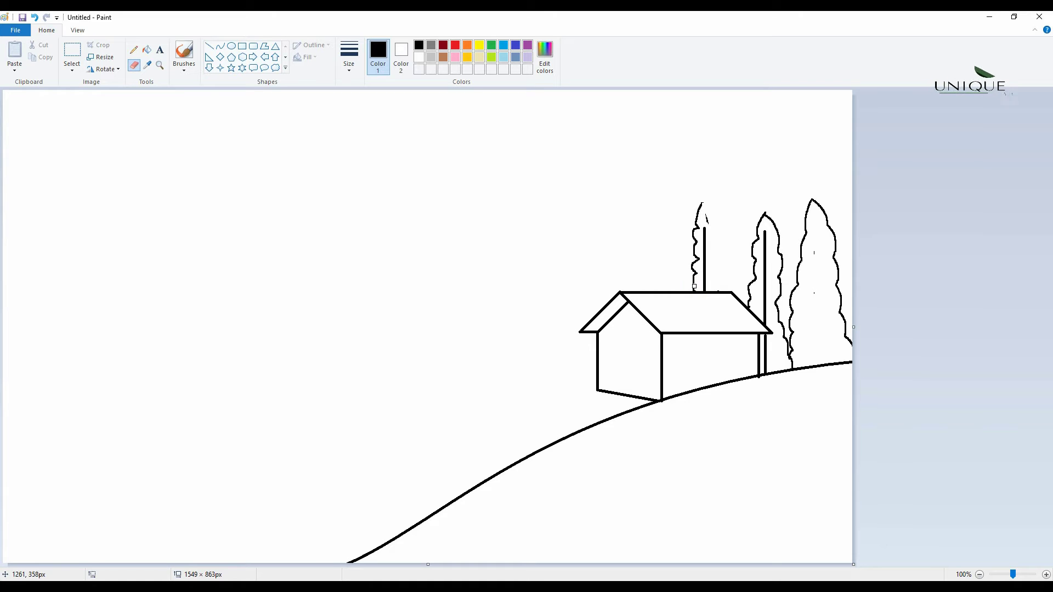
left_click(692, 288)
left_click_drag(692, 288, 693, 281)
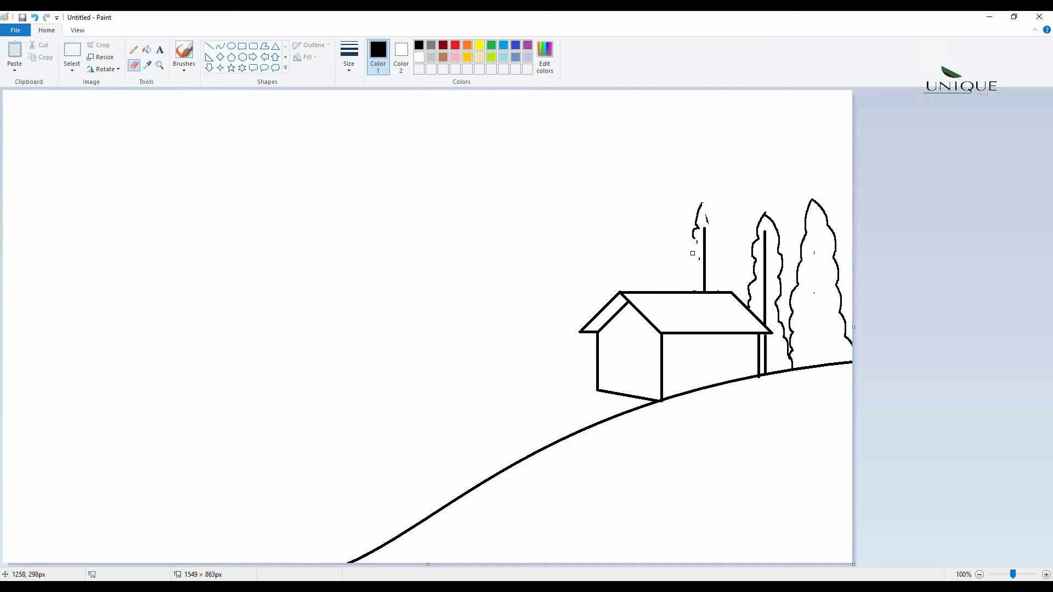
left_click(697, 256)
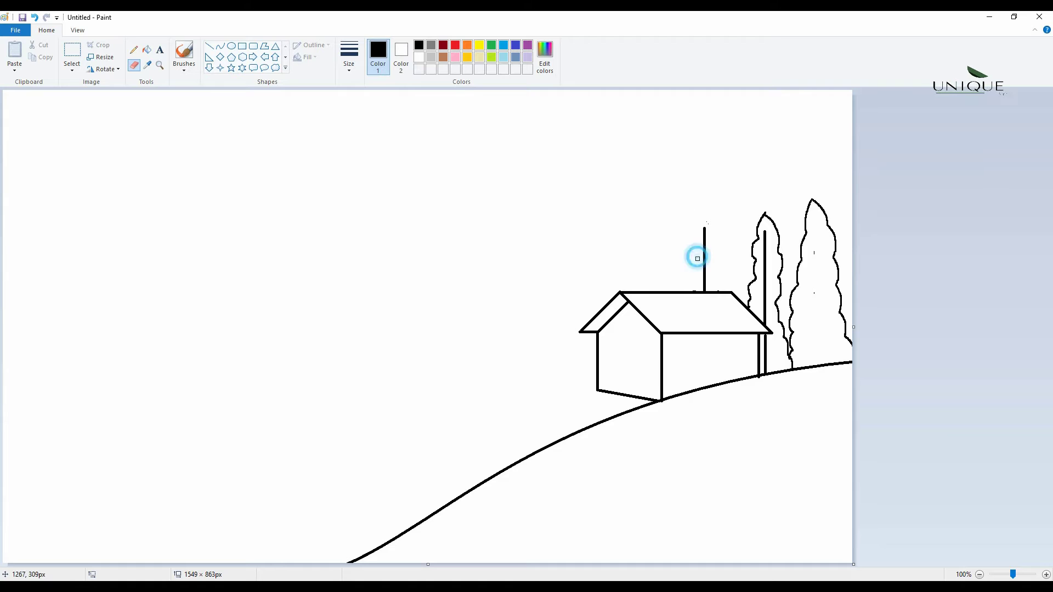
Sketch a wider scalloped foliage outline around the first trunk with the Pencil, from a pointed tip down to the roof ridge
left_click(134, 49)
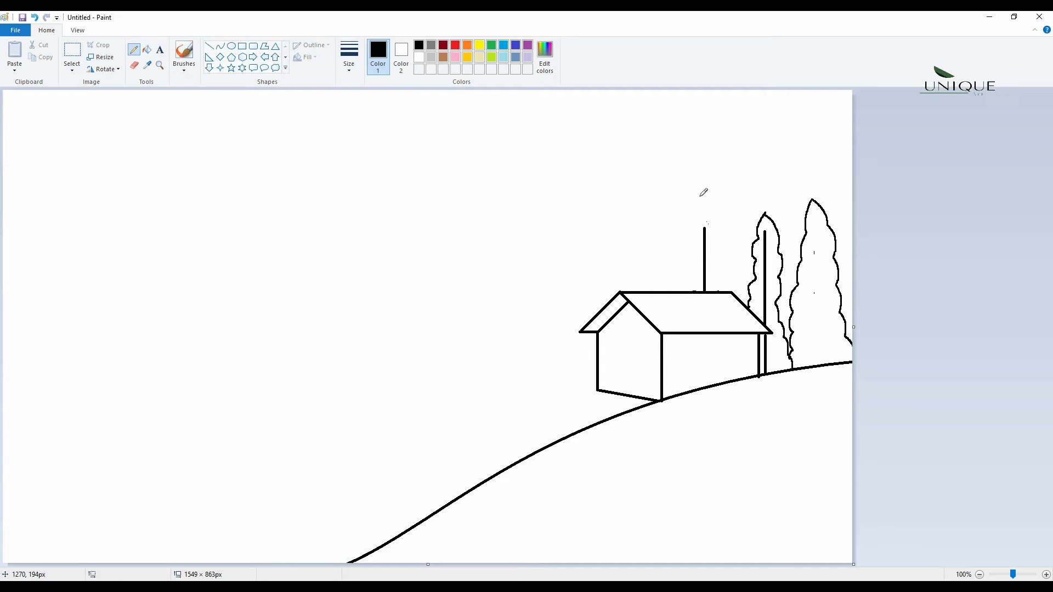
left_click_drag(703, 202, 731, 291)
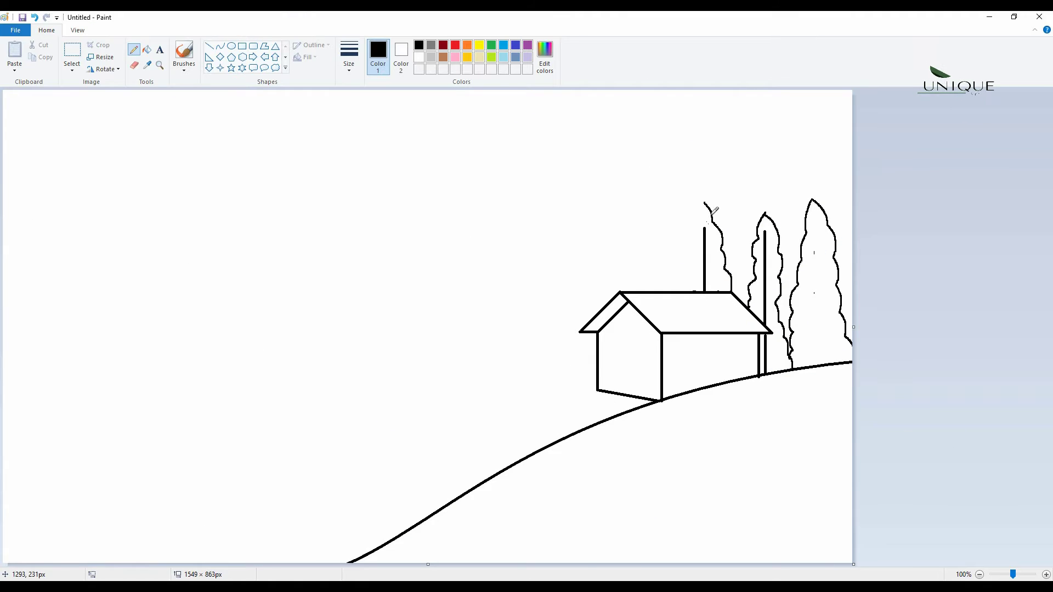
left_click_drag(704, 203, 701, 219)
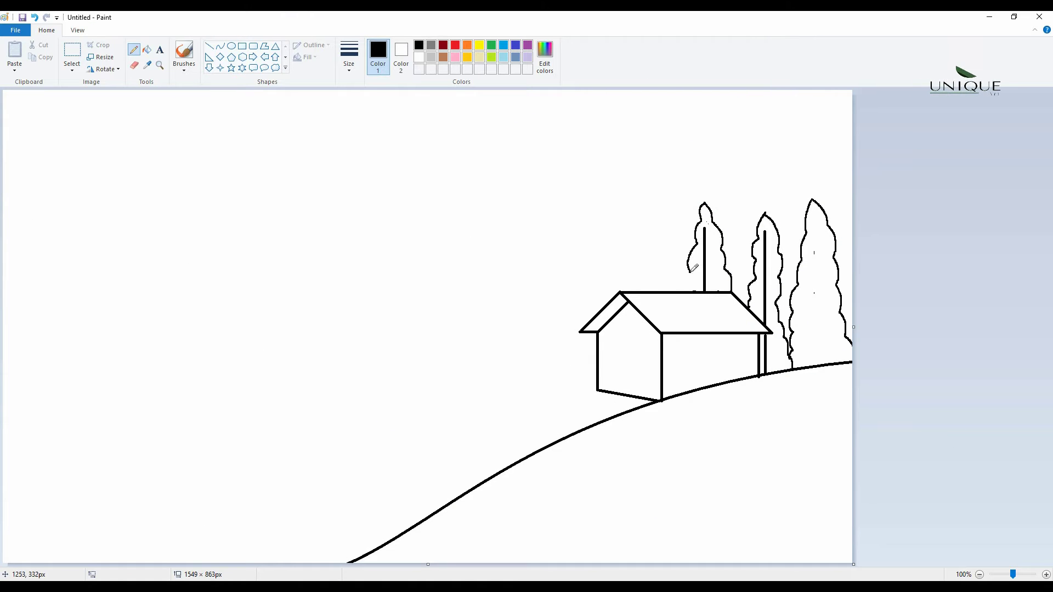
Draw short slanted branches on both sides of the first and middle tree trunks
mouse_move(713, 277)
left_mouse_down()
mouse_move(706, 287)
mouse_move(698, 269)
mouse_move(705, 278)
mouse_move(713, 248)
mouse_move(704, 244)
left_mouse_up()
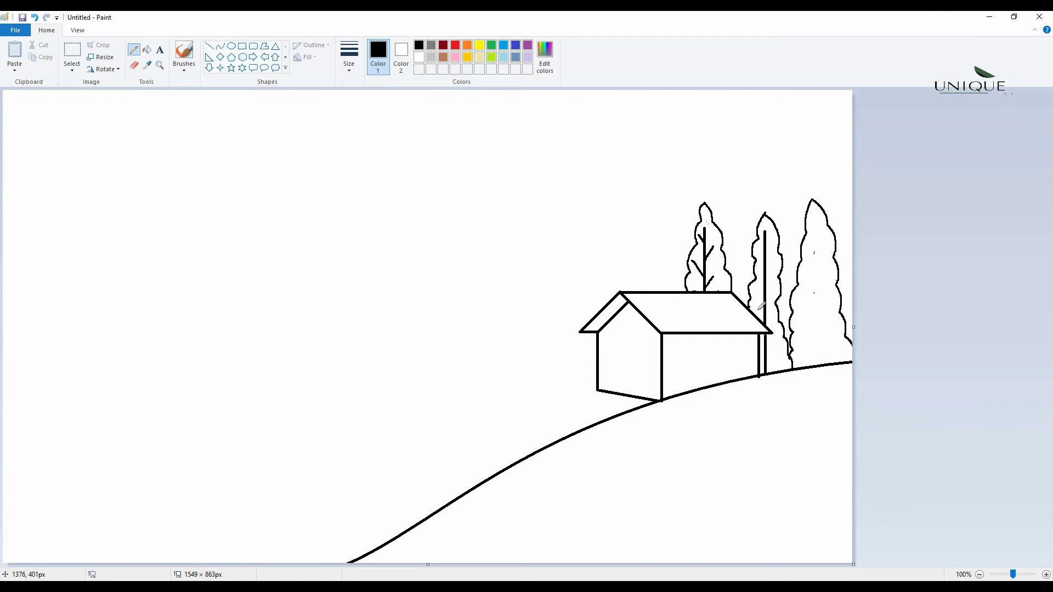
left_click_drag(759, 308, 765, 315)
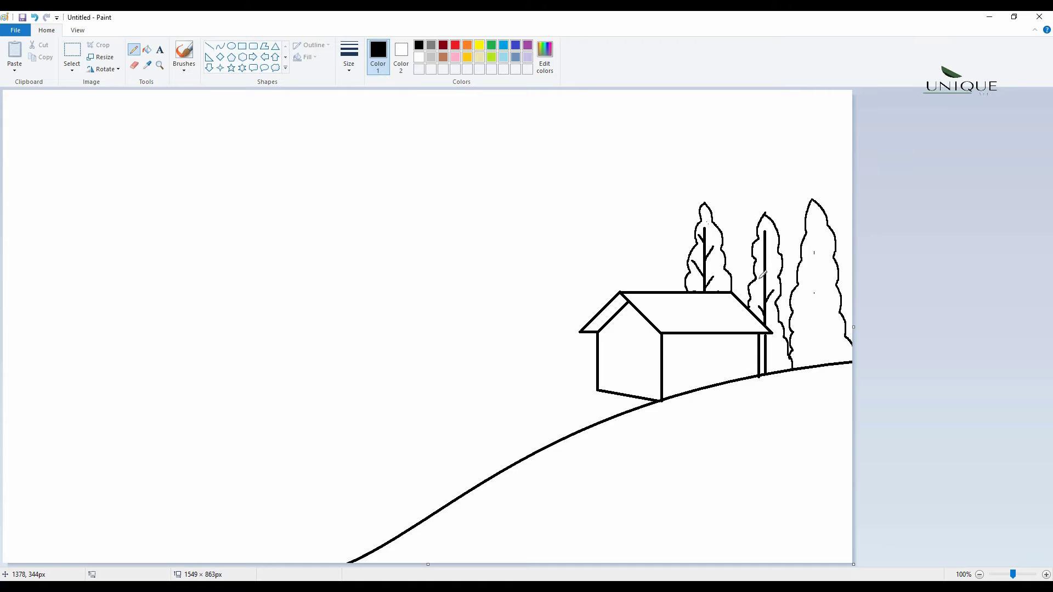
mouse_move(757, 249)
left_mouse_down()
mouse_move(766, 258)
mouse_move(766, 247)
left_mouse_up()
Redraw the third tree's trunk as a straight vertical line to the hillside and add slanted Pencil branches along it
mouse_move(774, 345)
left_mouse_down()
mouse_move(766, 360)
mouse_move(820, 286)
mouse_move(820, 231)
mouse_move(822, 265)
mouse_move(823, 244)
mouse_move(810, 264)
mouse_move(828, 277)
mouse_move(808, 311)
mouse_move(817, 367)
left_mouse_up()
left_click(209, 46)
left_click(912, 258)
left_click(135, 50)
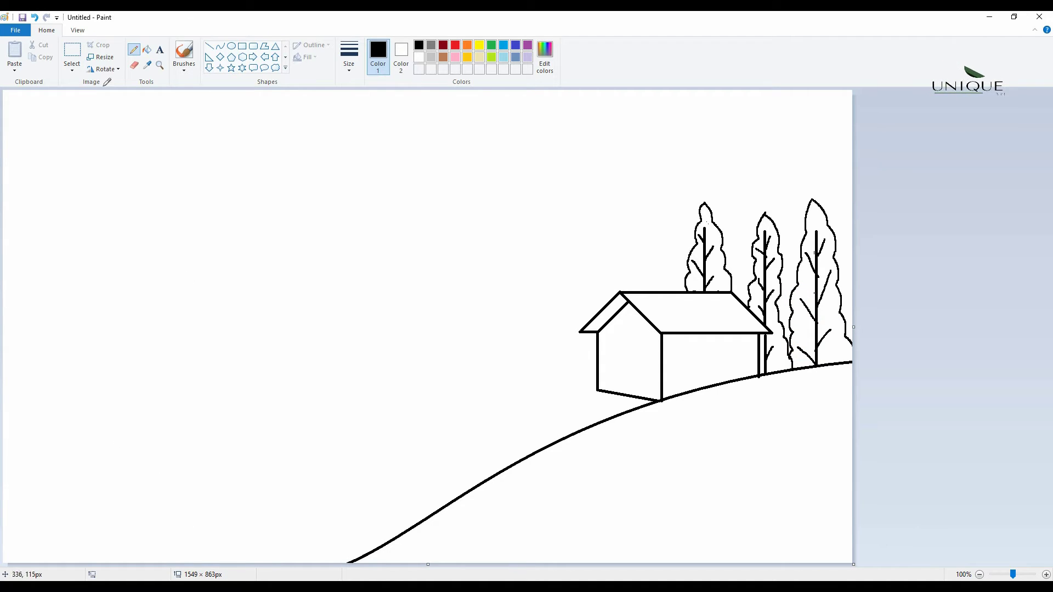
left_click(220, 46)
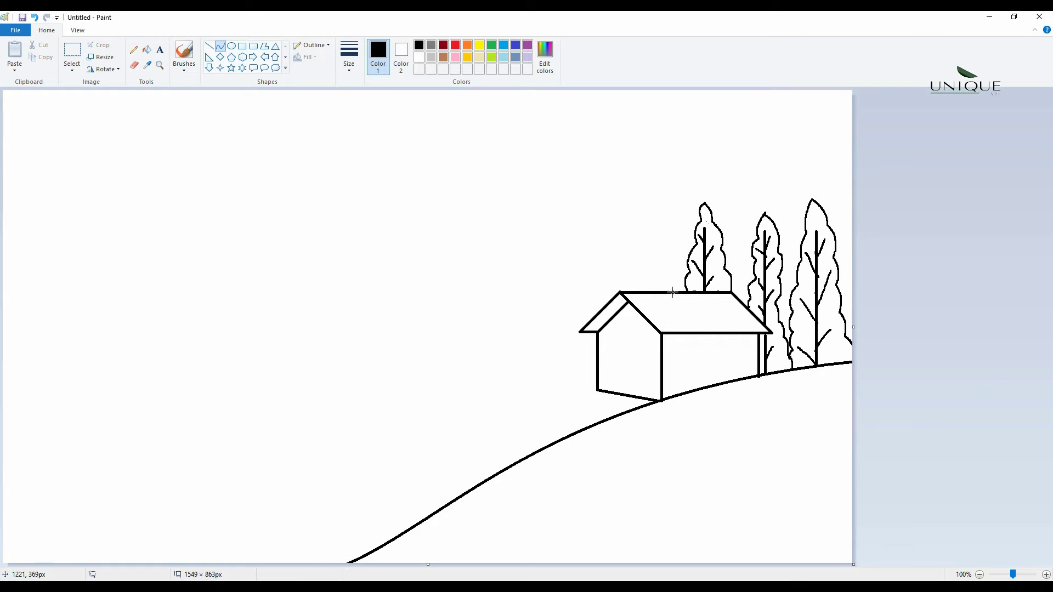
left_click_drag(673, 293, 510, 97)
key("ctrl+z")
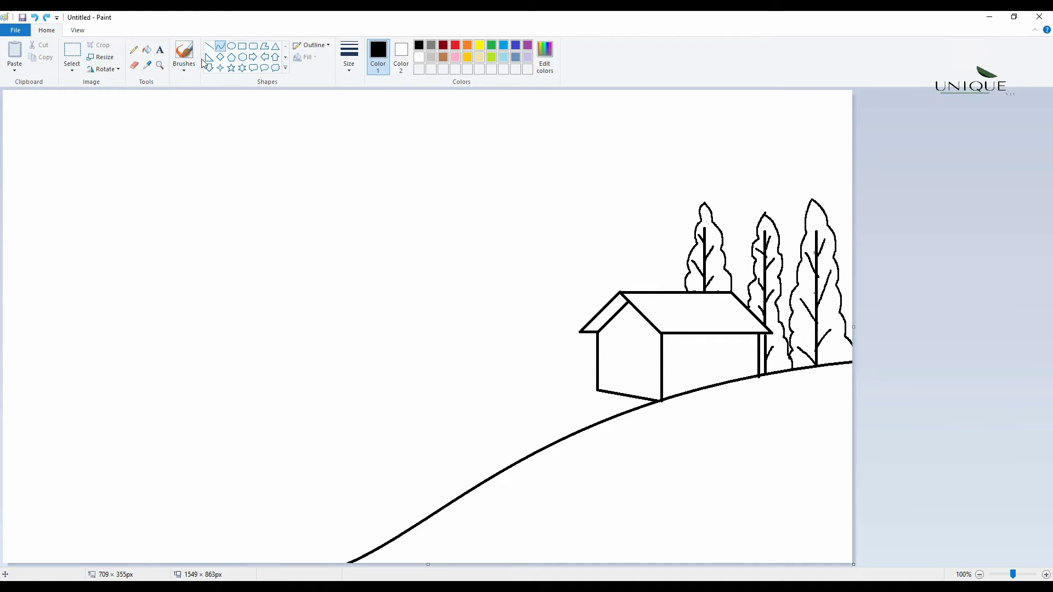
Draw two peaked mountains with straight lines, the front one rising from the roof ridge and the rear one reaching the canvas's left edge
left_click(209, 46)
left_click_drag(675, 293, 226, 286)
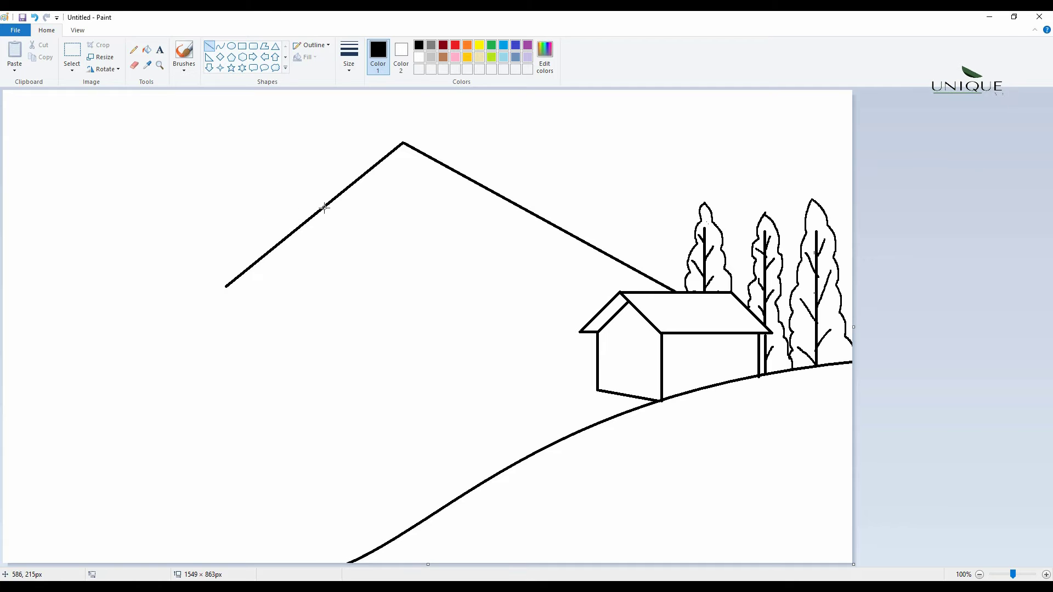
left_click_drag(306, 218, 177, 104)
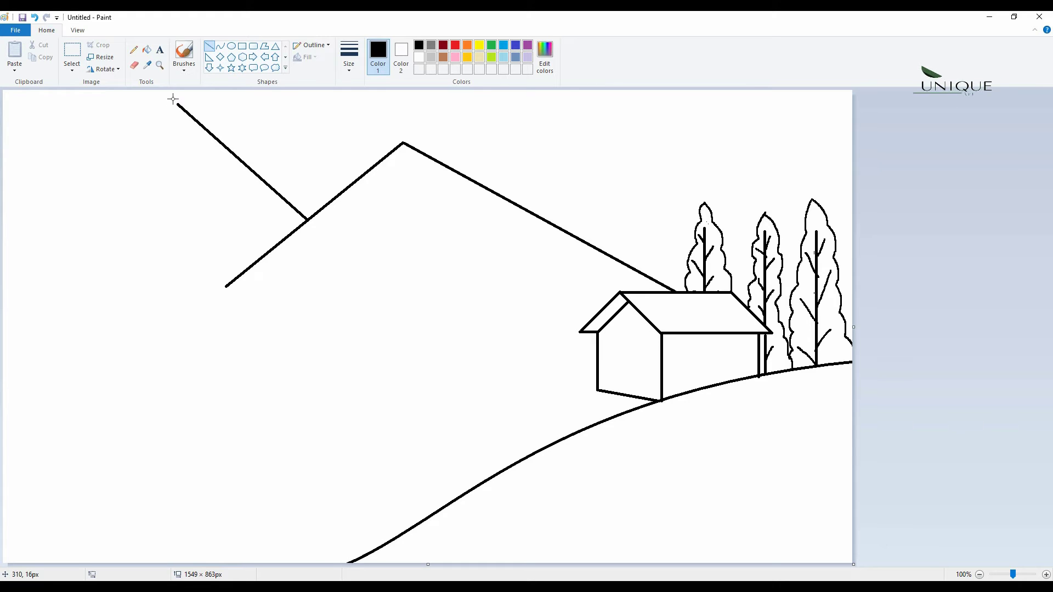
mouse_move(177, 103)
left_mouse_down()
mouse_move(1, 241)
mouse_move(1, 276)
left_mouse_up()
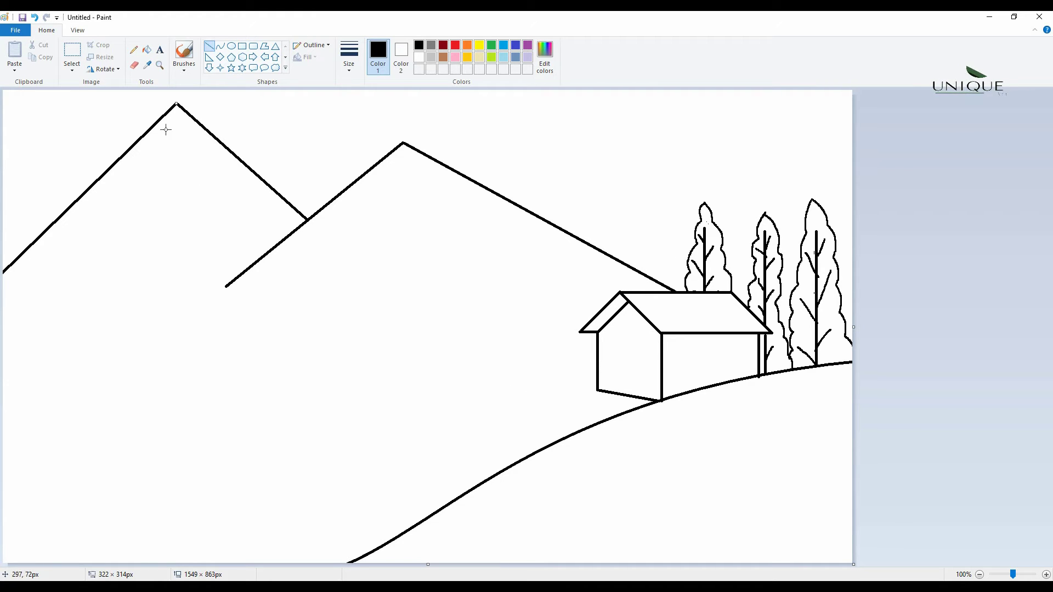
left_click(220, 45)
mouse_move(597, 391)
left_mouse_down()
mouse_move(398, 488)
mouse_move(415, 471)
left_mouse_up()
left_click_drag(546, 413, 500, 410)
left_click(501, 412)
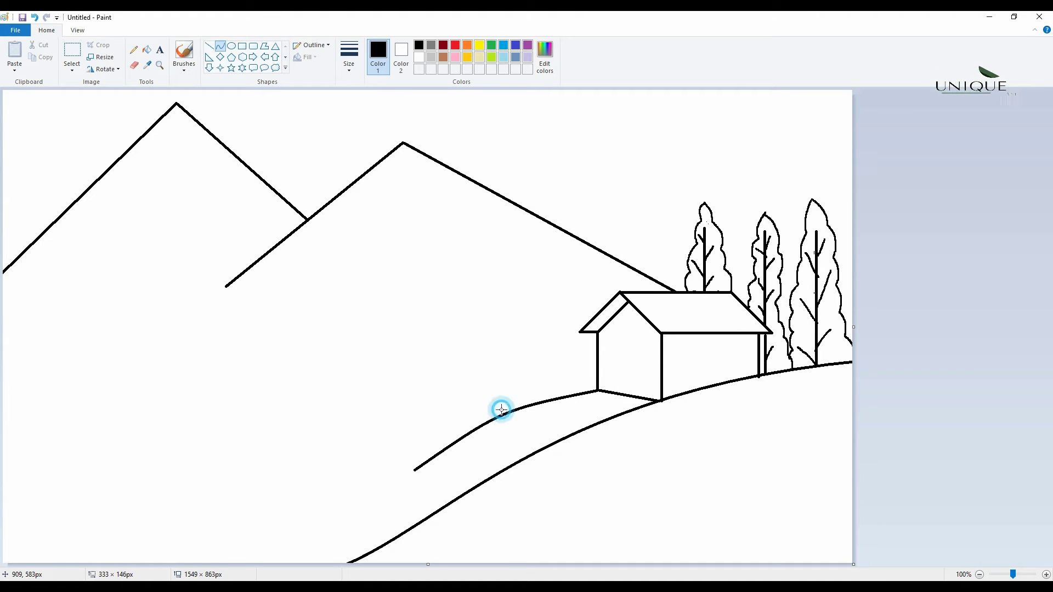
left_click(429, 377)
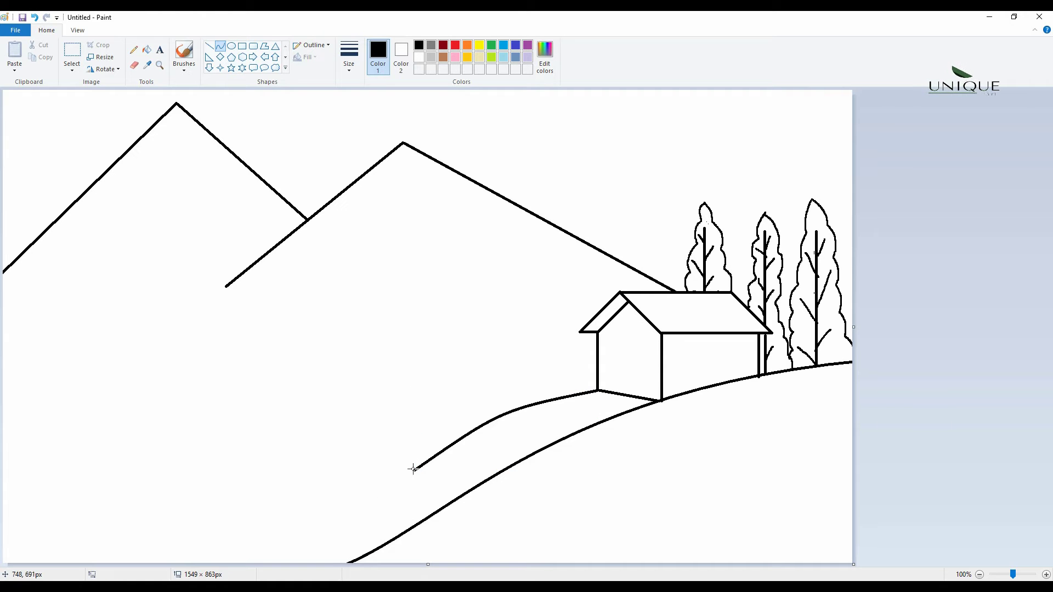
mouse_move(414, 470)
left_mouse_down()
mouse_move(66, 520)
mouse_move(3, 486)
left_mouse_up()
left_click_drag(159, 473, 381, 501)
key("ctrl+z")
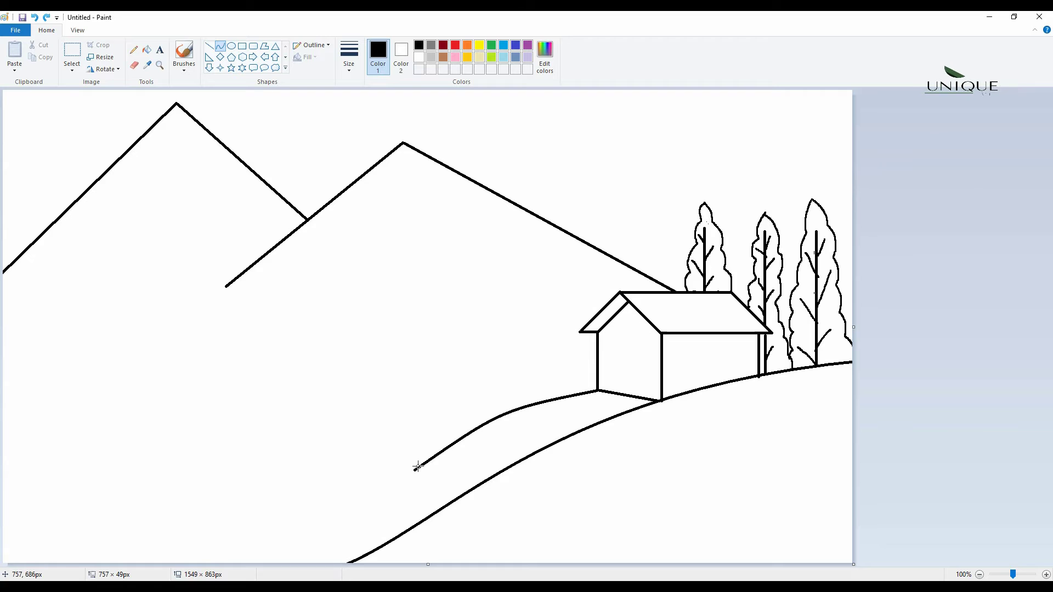
key("ctrl+z")
Draw a downward-sagging curve about 1091 px wide from the bottom of the house's outer front corner to the canvas's left edge
left_click_drag(598, 390, 3, 490)
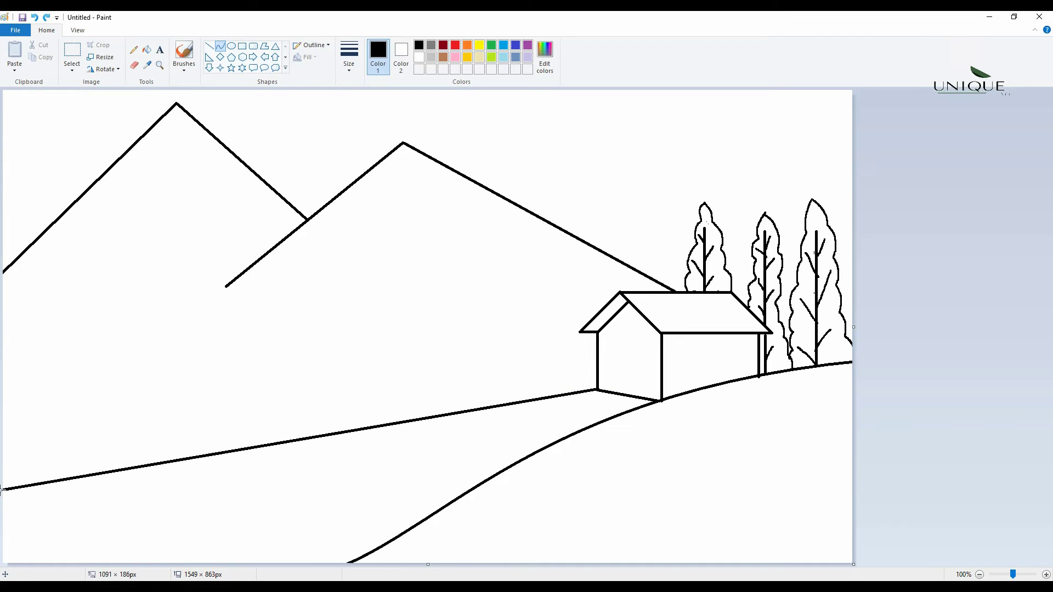
mouse_move(463, 411)
left_mouse_down()
mouse_move(463, 460)
mouse_move(437, 473)
mouse_move(456, 439)
mouse_move(409, 439)
mouse_move(424, 455)
mouse_move(270, 529)
mouse_move(278, 538)
mouse_move(273, 519)
left_mouse_up()
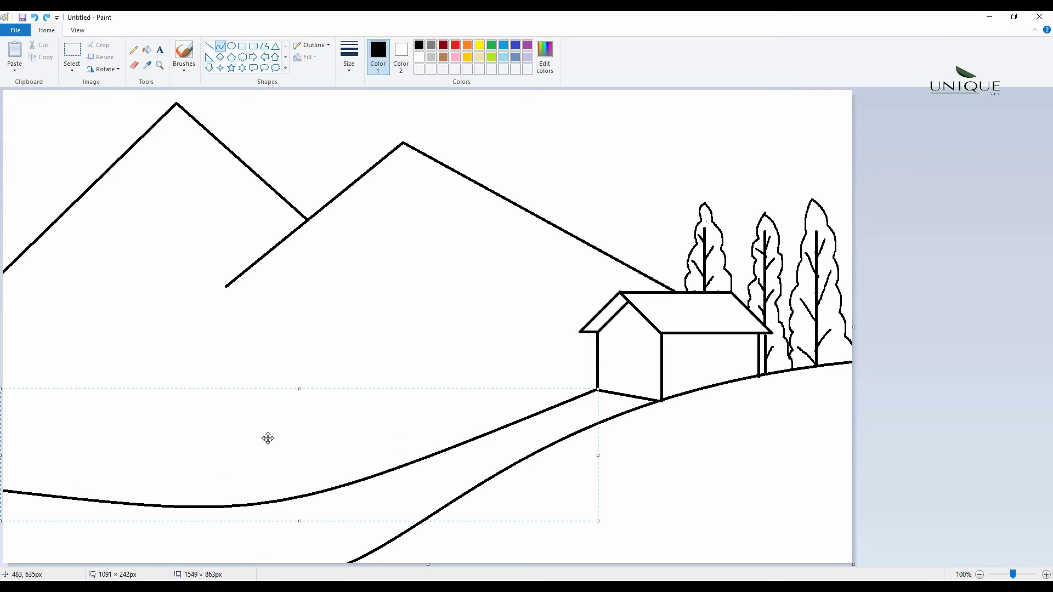
left_click(831, 489)
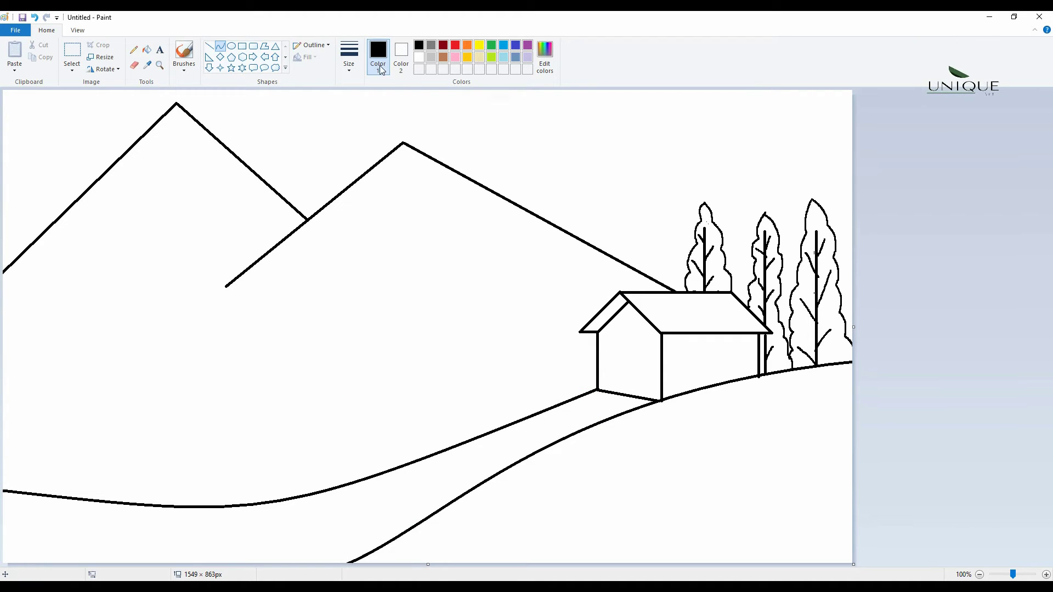
Erase the lower end of the rear mountain's outer slope near the canvas's left edge
left_click(134, 49)
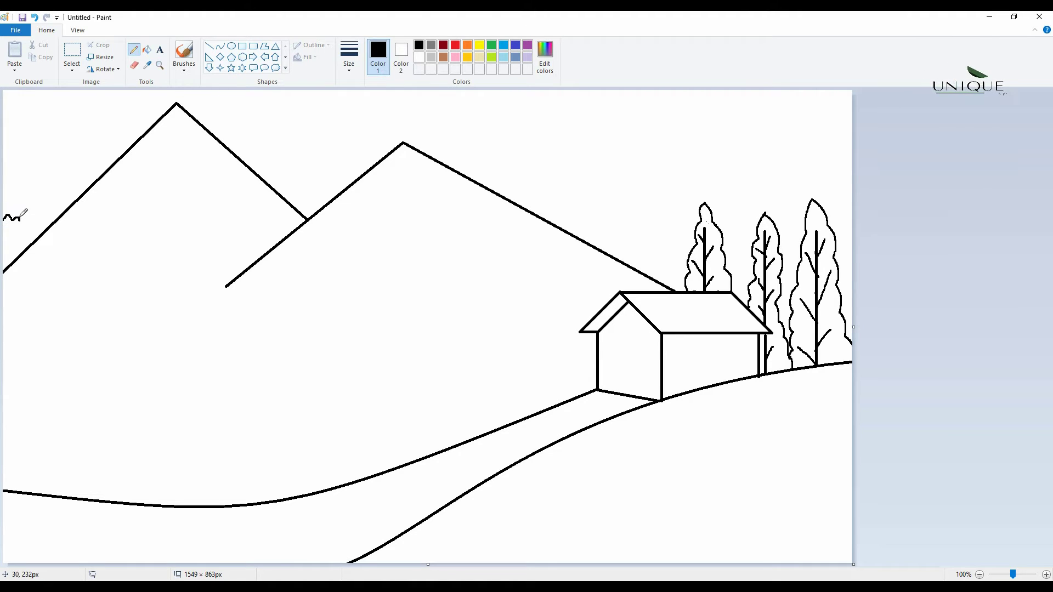
left_click_drag(21, 214, 25, 216)
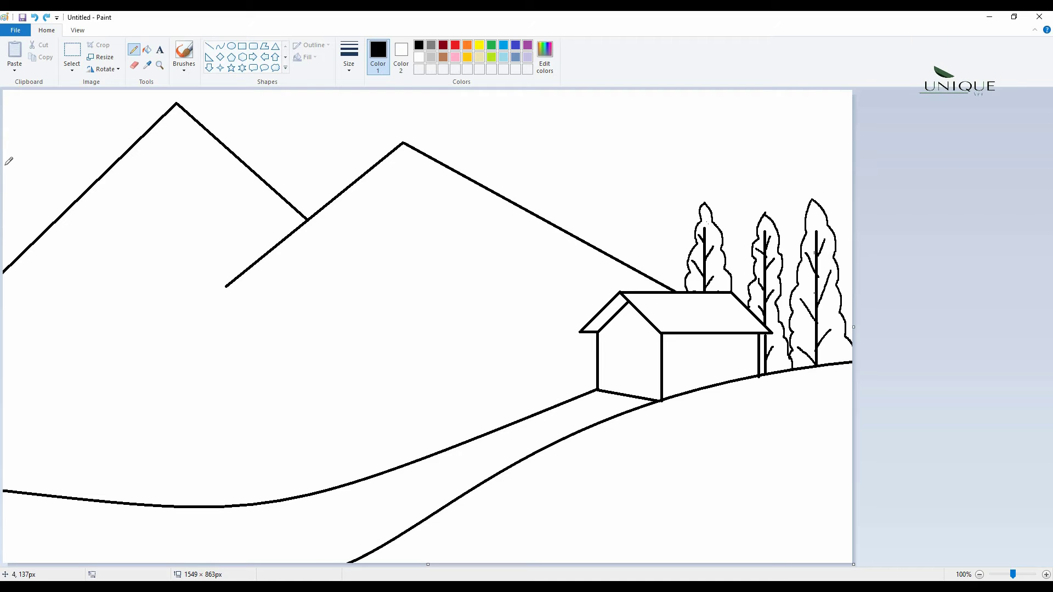
left_click(134, 65)
left_click_drag(7, 270, 60, 224)
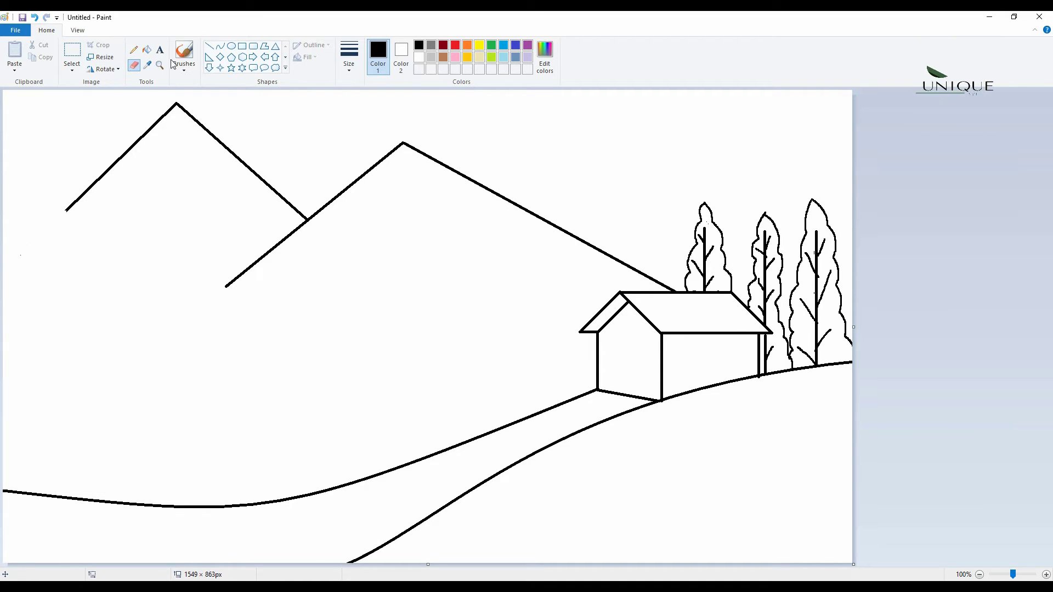
Sketch a scalloped treeline with the Pencil from the canvas's left edge, down past the rear mountain and across to the house wall
left_click(133, 49)
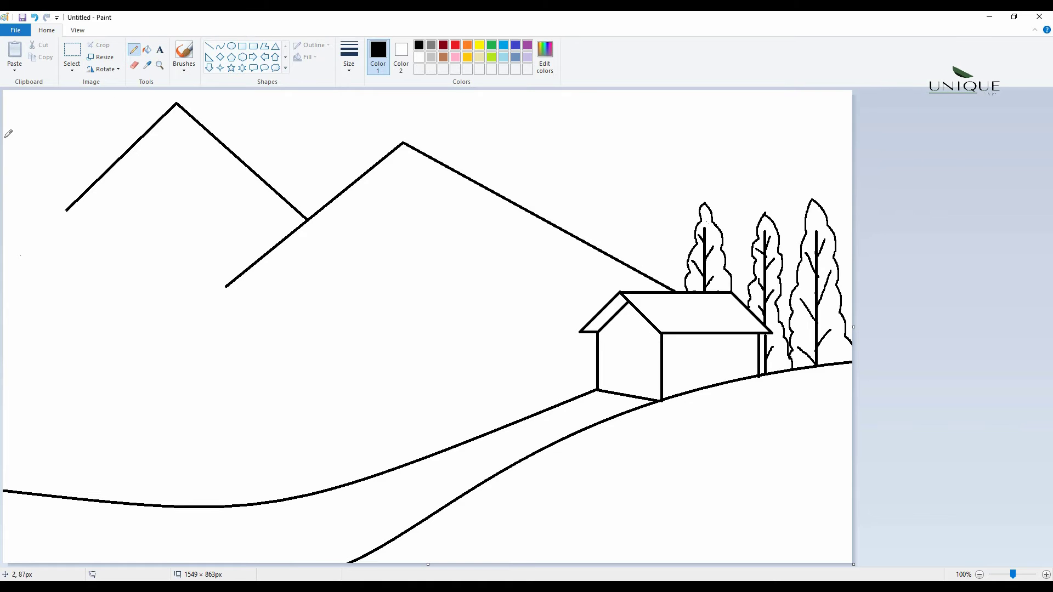
mouse_move(23, 155)
left_mouse_down()
mouse_move(44, 165)
mouse_move(70, 223)
left_mouse_up()
left_click_drag(91, 262, 94, 300)
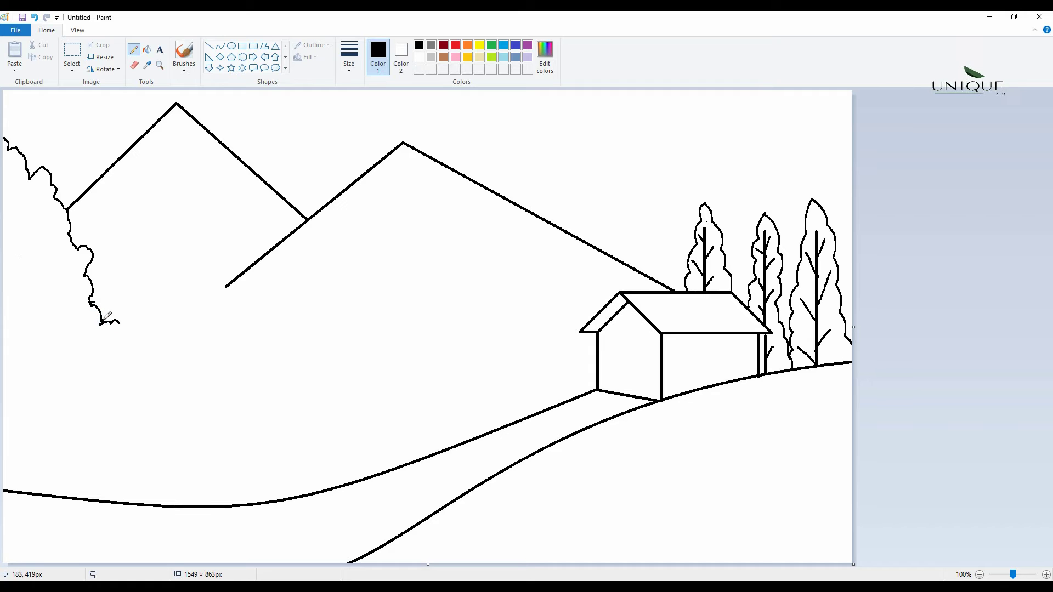
left_click_drag(117, 323, 124, 367)
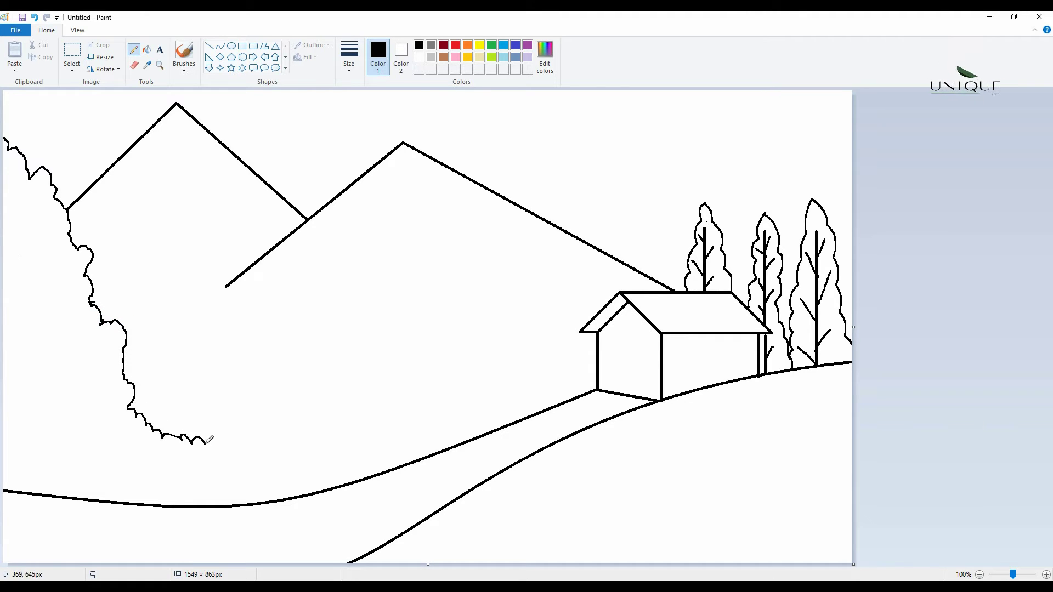
mouse_move(232, 450)
left_mouse_down()
mouse_move(259, 409)
mouse_move(288, 439)
mouse_move(318, 436)
left_mouse_up()
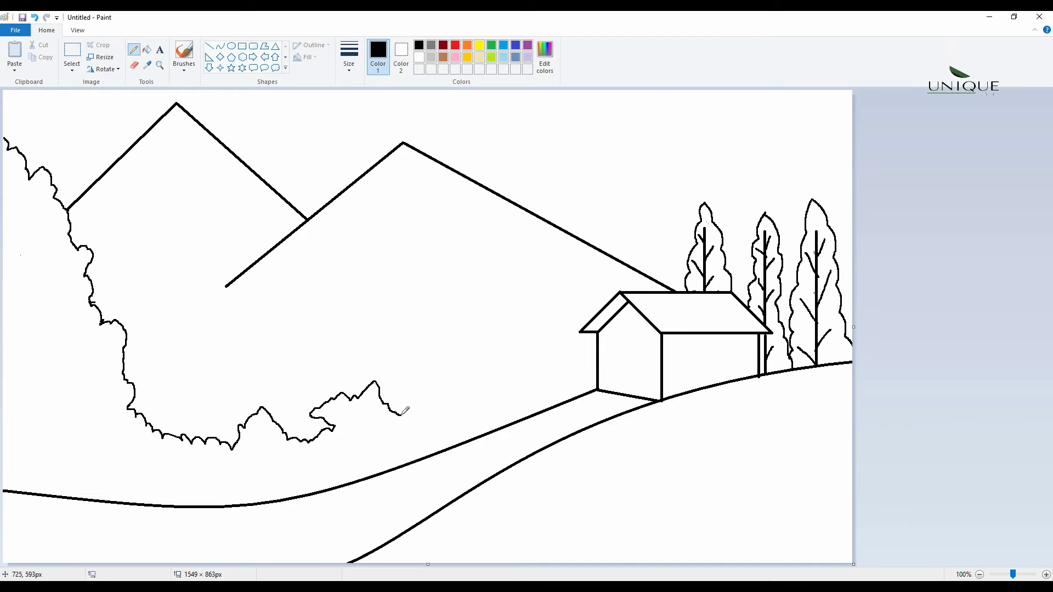
mouse_move(468, 411)
left_mouse_down()
mouse_move(482, 387)
mouse_move(505, 379)
mouse_move(567, 385)
left_mouse_up()
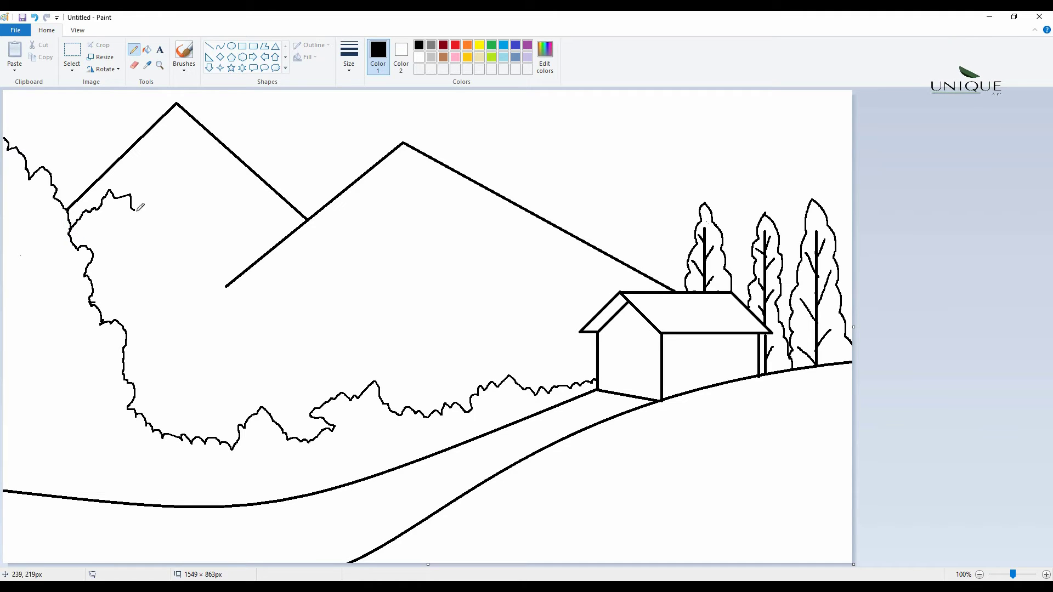
Sketch an upper scalloped treeline with the Pencil from below the rear mountain, past the front mountain's foot, to the house wall
mouse_move(155, 224)
left_mouse_down()
mouse_move(170, 252)
mouse_move(203, 265)
left_mouse_up()
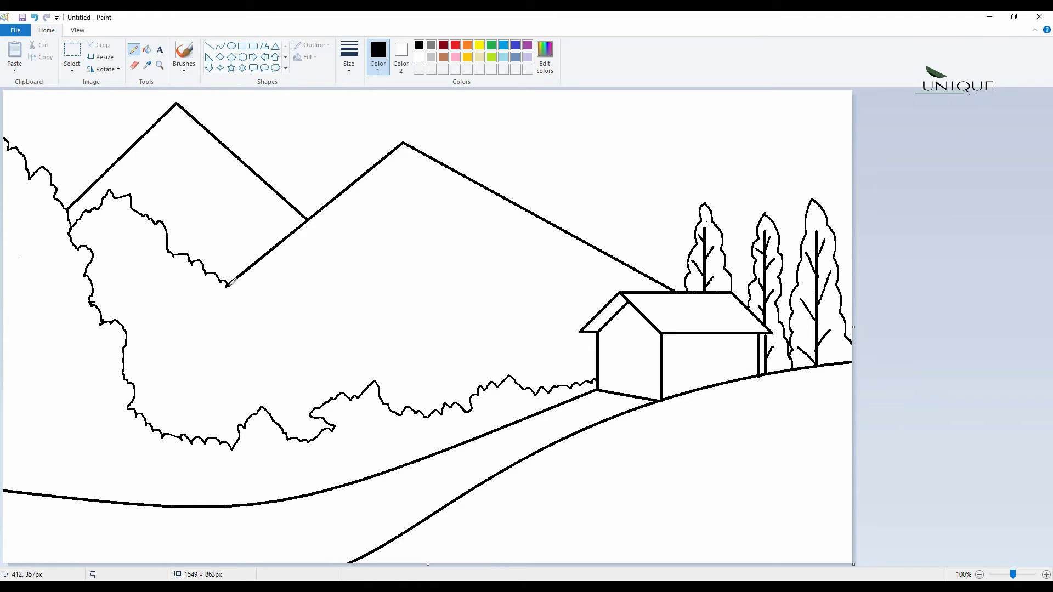
mouse_move(258, 314)
left_mouse_down()
mouse_move(271, 299)
mouse_move(294, 306)
left_mouse_up()
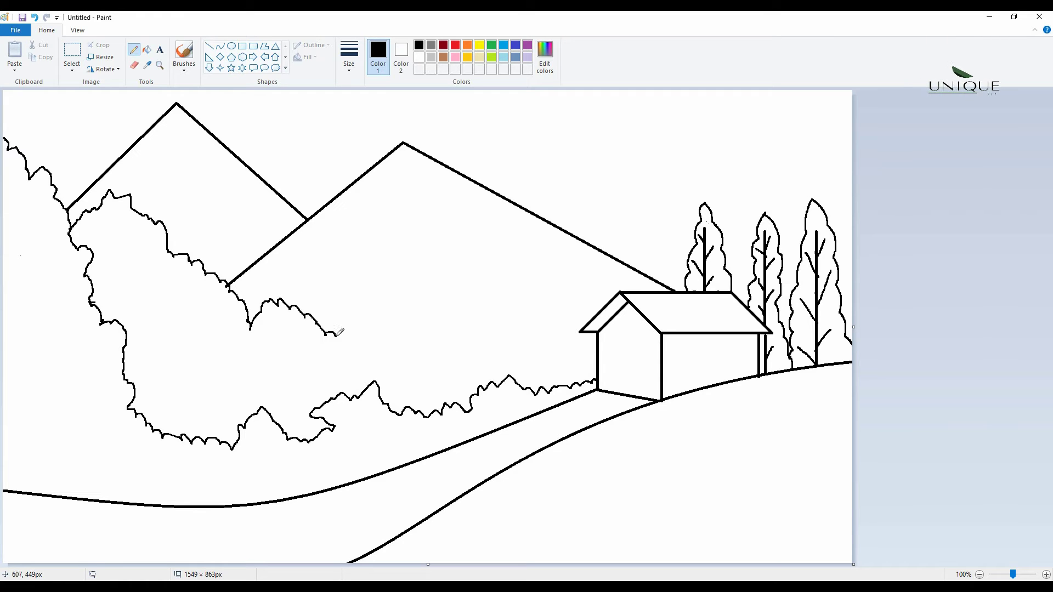
left_click_drag(375, 335, 532, 357)
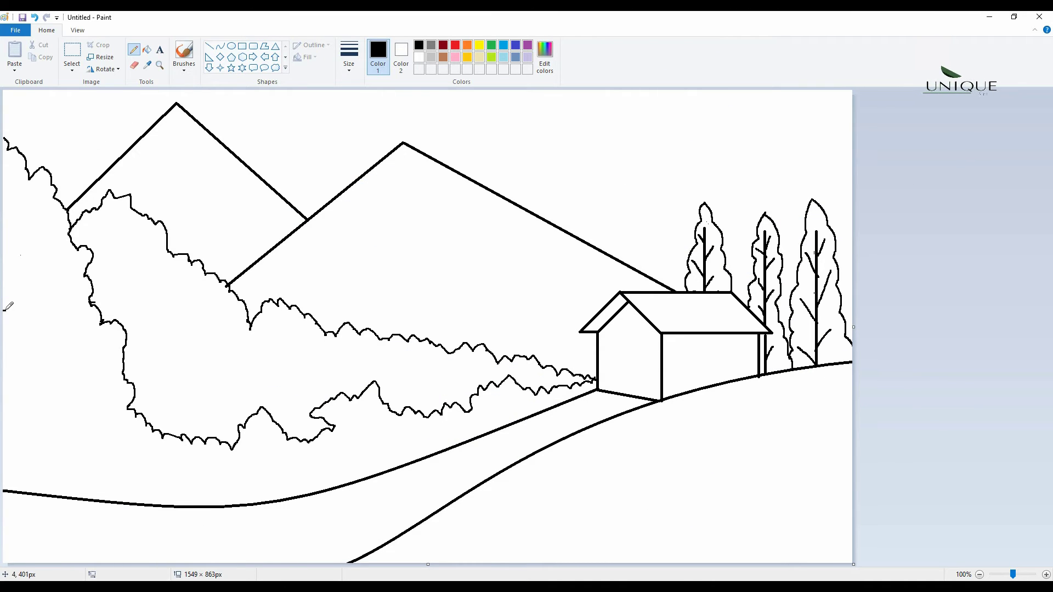
Sketch a lower scalloped treeline from the canvas's left edge down to the hillside curve and along it to the house wall
mouse_move(4, 310)
left_mouse_down()
mouse_move(45, 352)
mouse_move(56, 415)
mouse_move(138, 479)
left_mouse_up()
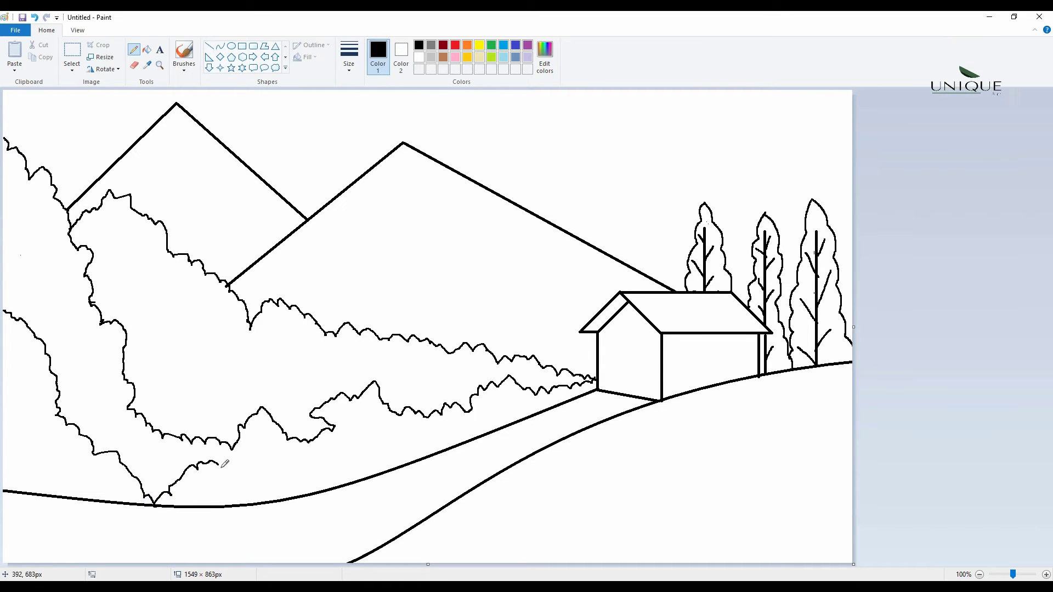
mouse_move(218, 465)
left_mouse_down()
mouse_move(331, 489)
mouse_move(349, 458)
left_mouse_up()
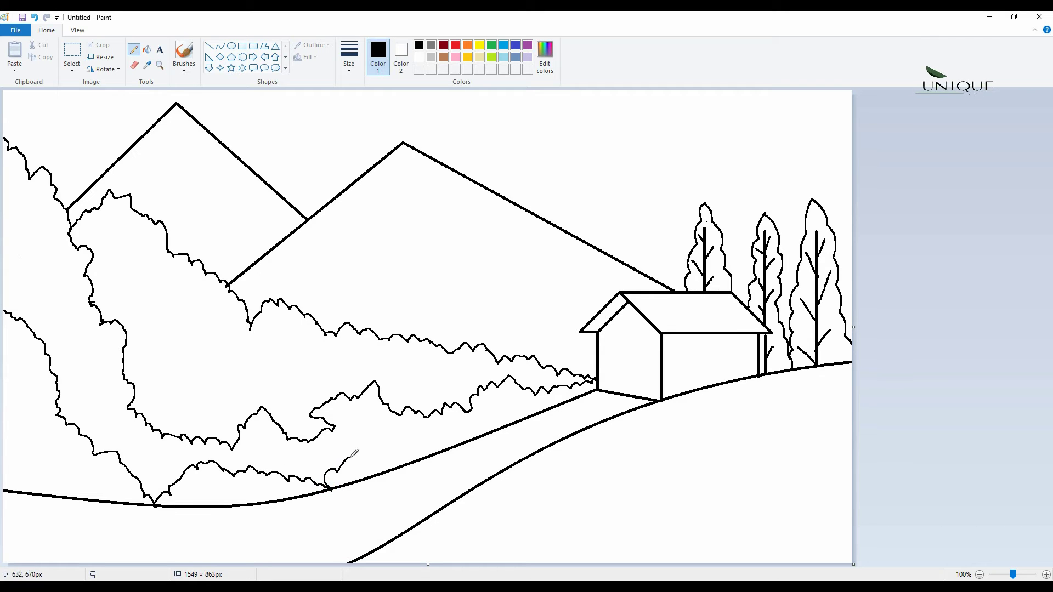
left_click_drag(417, 460, 448, 432)
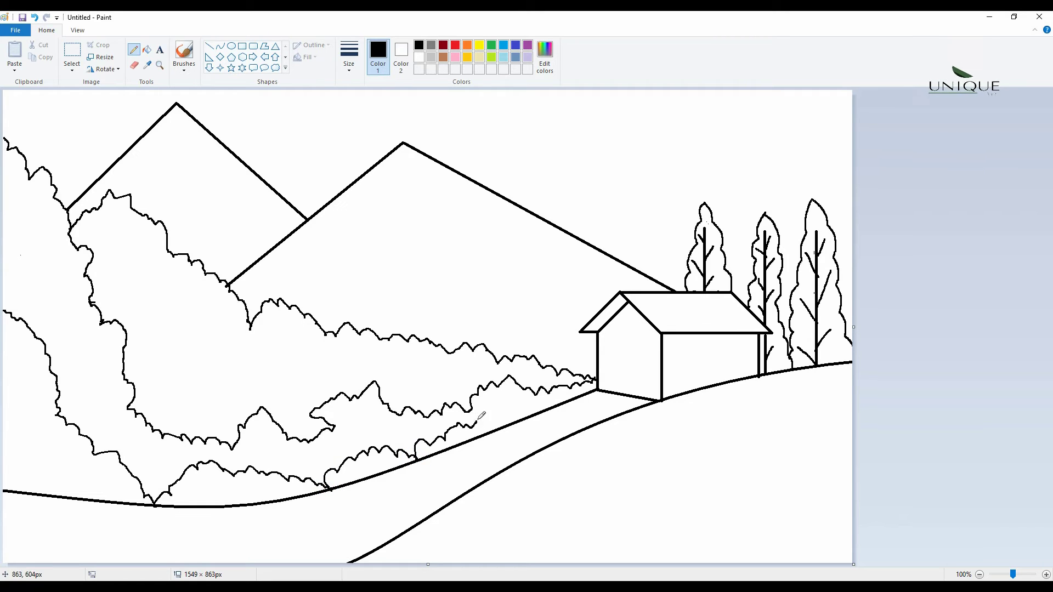
left_click_drag(514, 420, 599, 381)
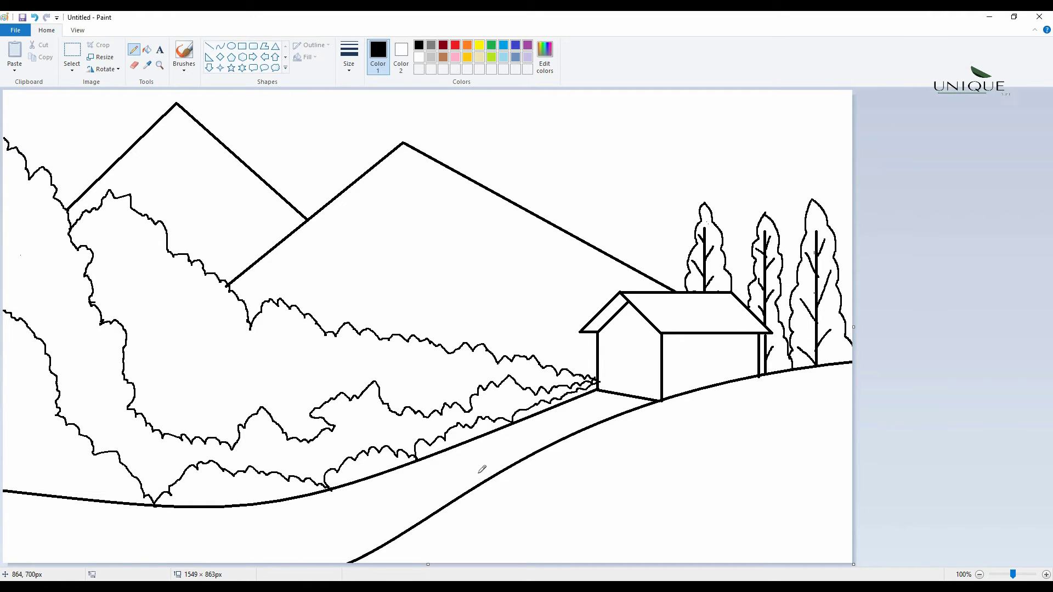
Draw a sun as an ellipse about 178 × 167 px in the sky above the tall trees
left_click(220, 46)
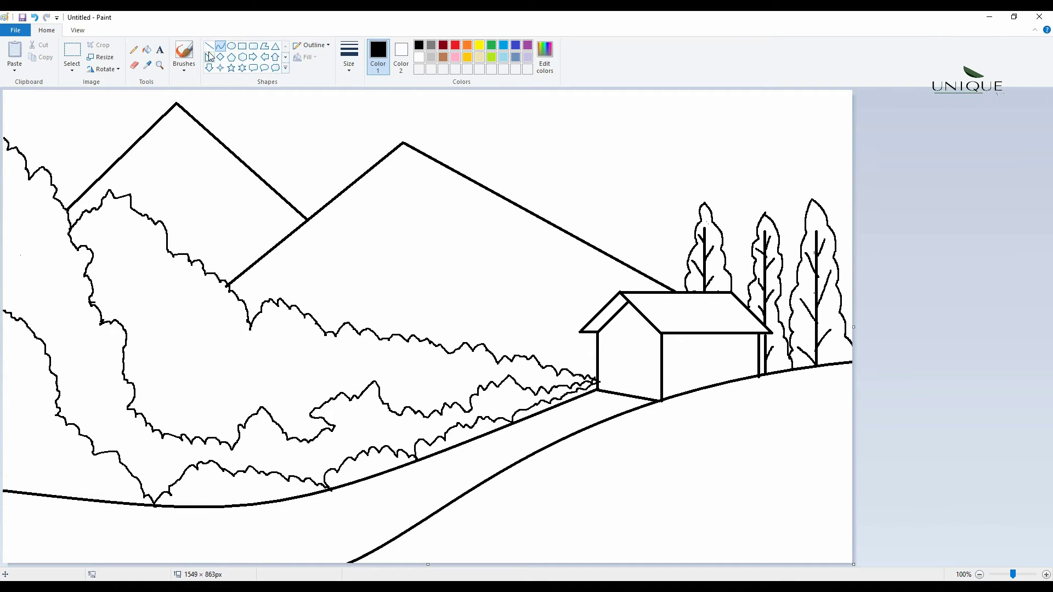
left_click(231, 46)
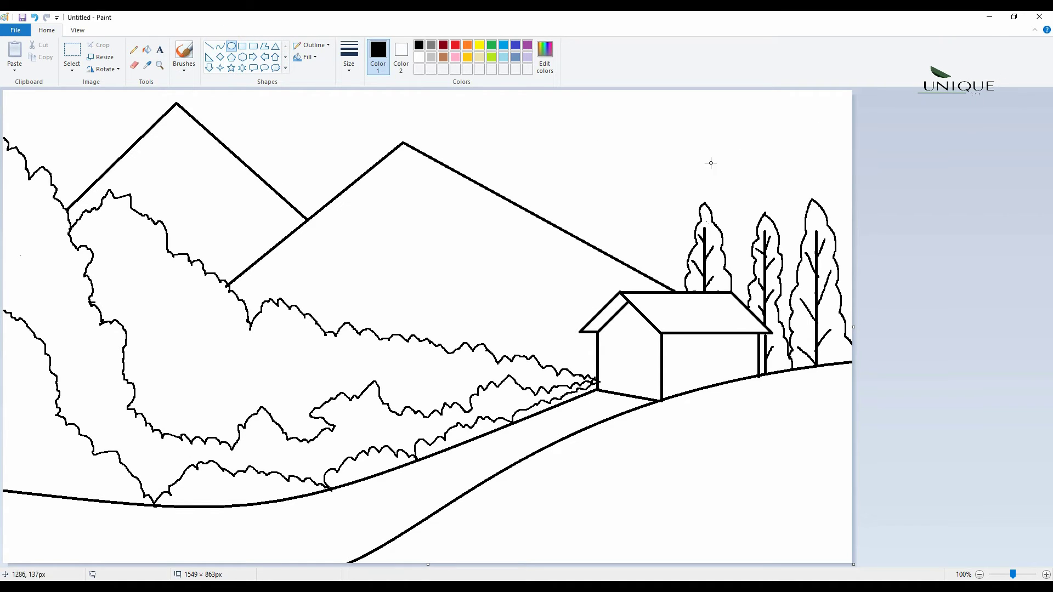
left_click_drag(709, 162, 804, 73)
left_click_drag(775, 122, 810, 143)
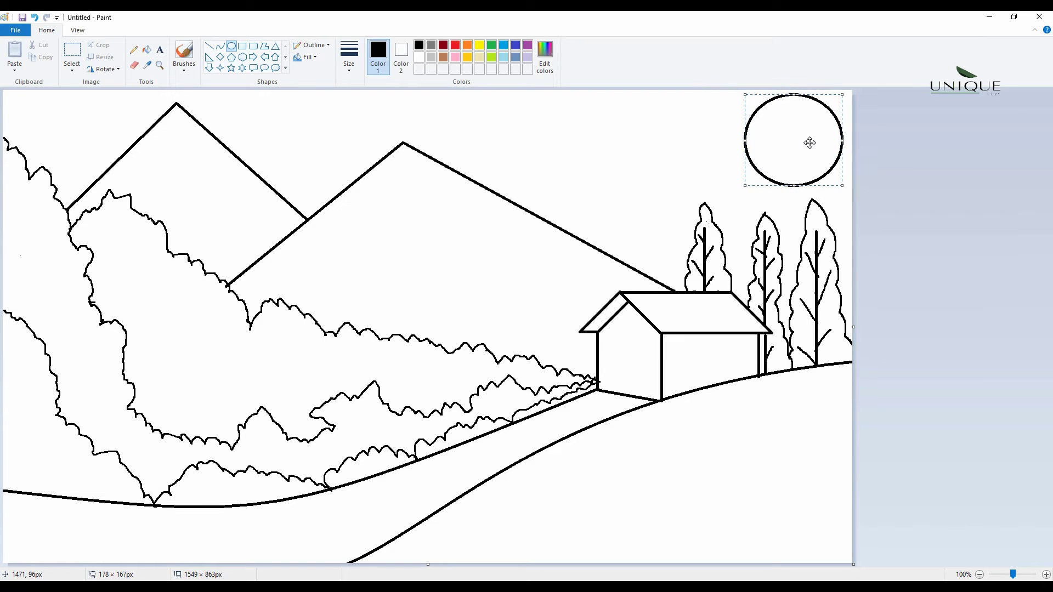
left_click(969, 162)
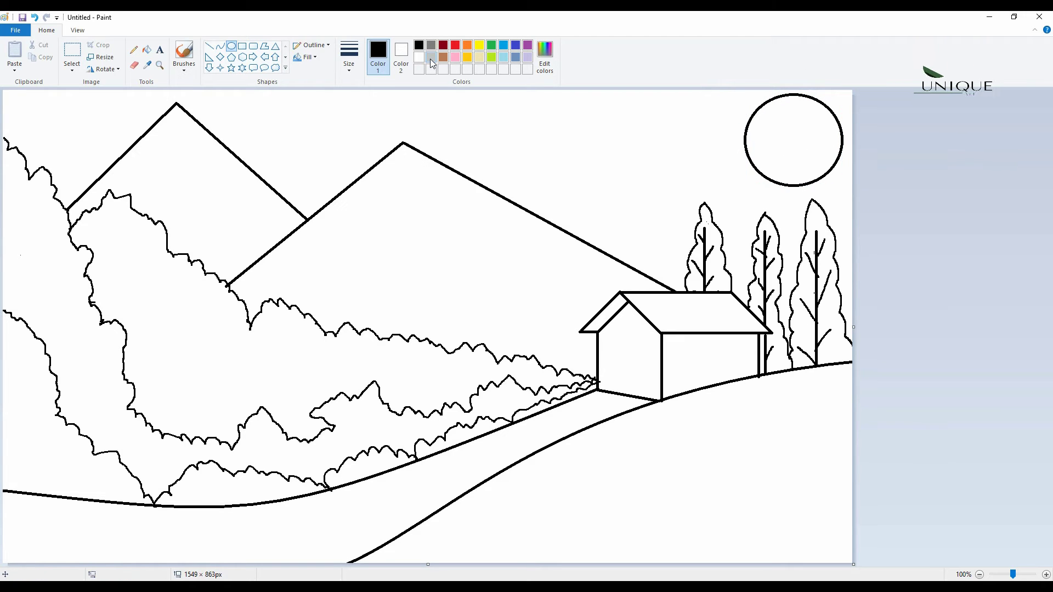
Sketch a jagged Pencil ridge line from each mountain's peak down to the upper treeline
left_click(133, 49)
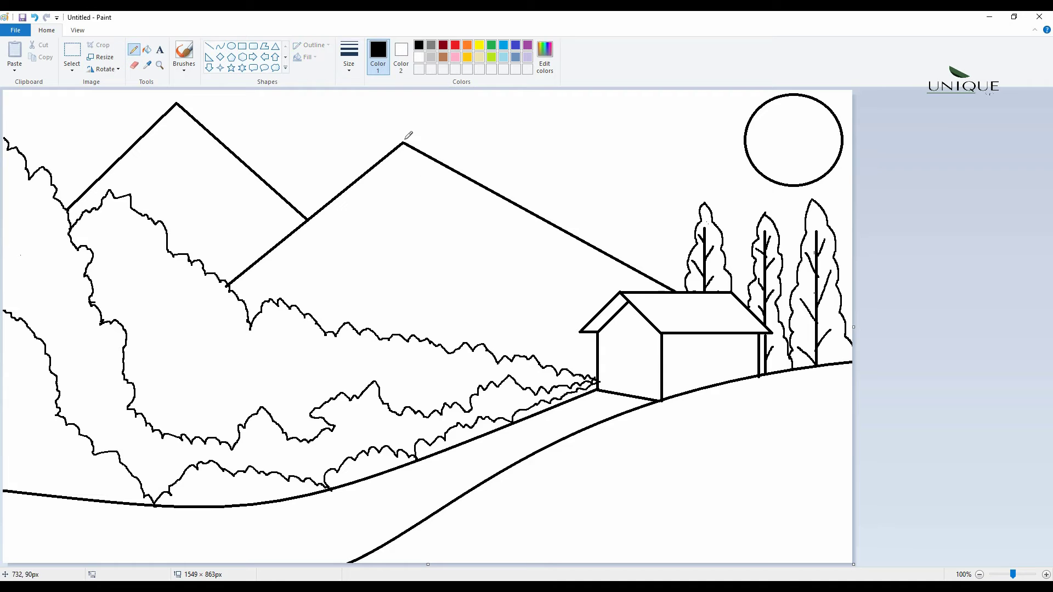
left_click(402, 143)
left_click_drag(403, 142, 461, 257)
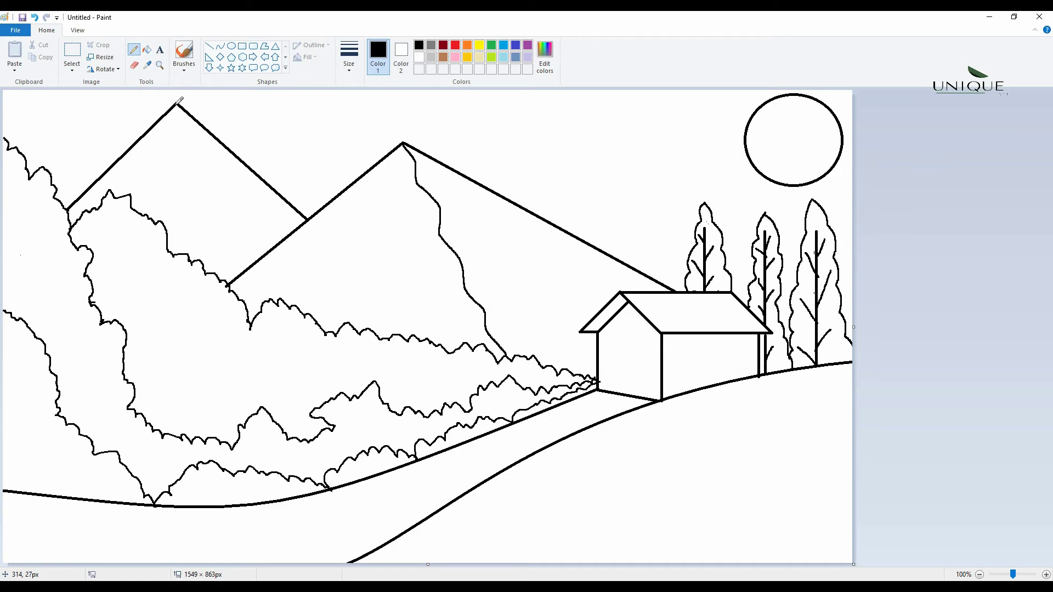
left_click_drag(175, 105, 174, 141)
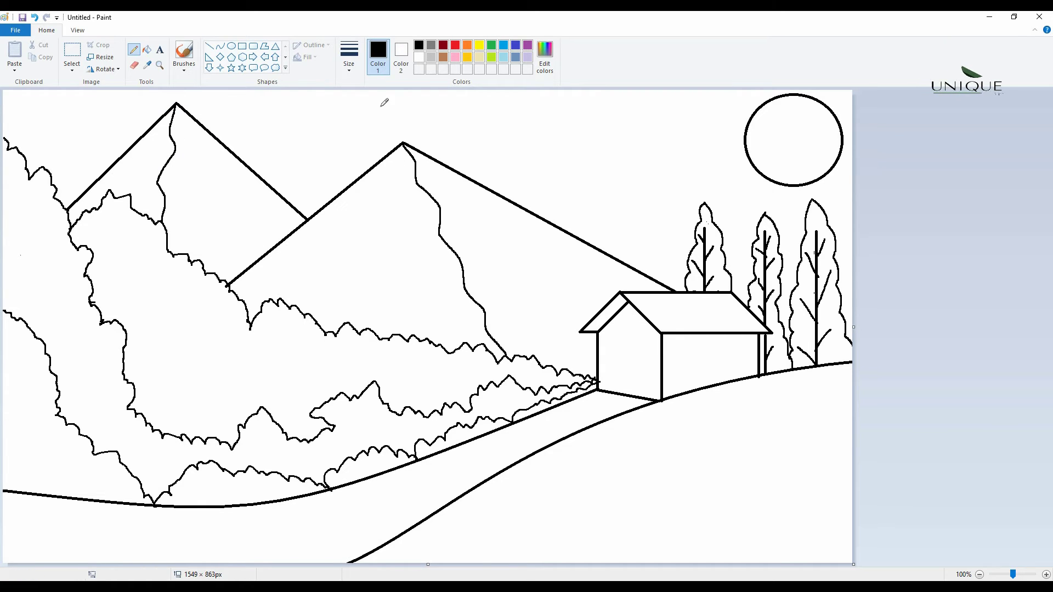
Set the drawing colour to dark grey (RGB 42, 42, 42) and hatch short slanted strokes along the left side of both mountain ridge lines
left_click(545, 55)
left_click(640, 310)
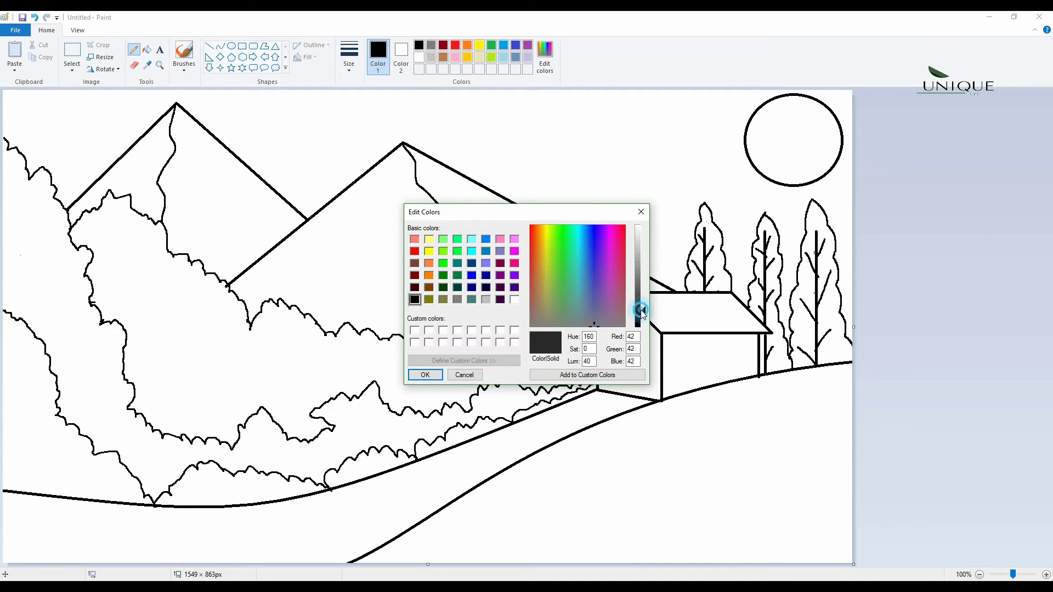
left_click(435, 376)
left_click_drag(406, 150, 365, 200)
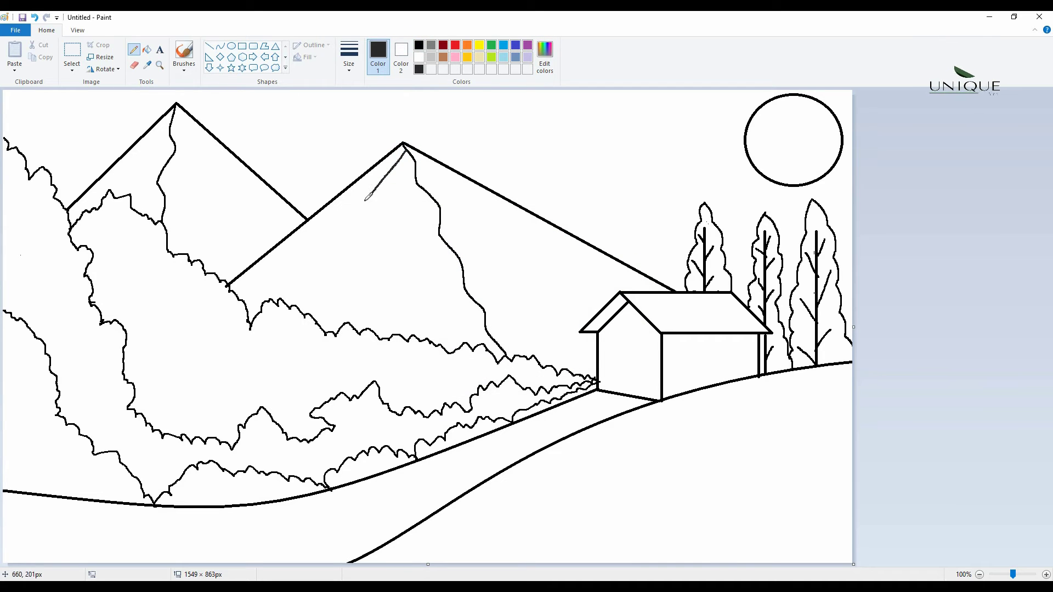
mouse_move(410, 152)
left_mouse_down()
mouse_move(389, 206)
mouse_move(421, 210)
mouse_move(410, 233)
mouse_move(430, 226)
mouse_move(423, 251)
mouse_move(443, 248)
mouse_move(433, 267)
mouse_move(443, 284)
mouse_move(462, 284)
mouse_move(478, 317)
left_mouse_up()
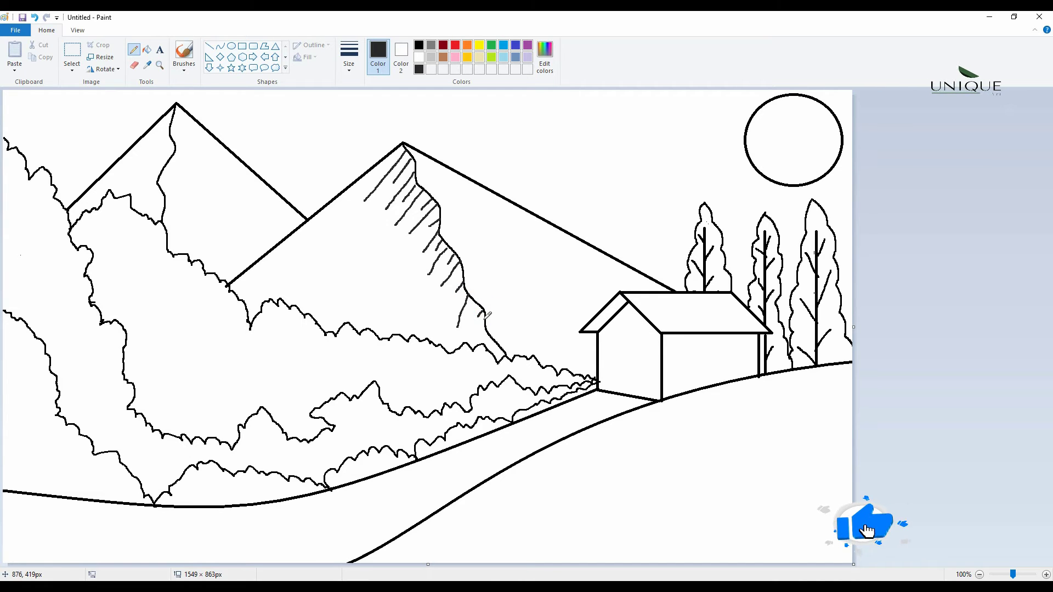
mouse_move(170, 107)
left_mouse_down()
mouse_move(152, 146)
mouse_move(164, 138)
mouse_move(155, 162)
mouse_move(168, 159)
mouse_move(139, 185)
mouse_move(148, 207)
left_mouse_up()
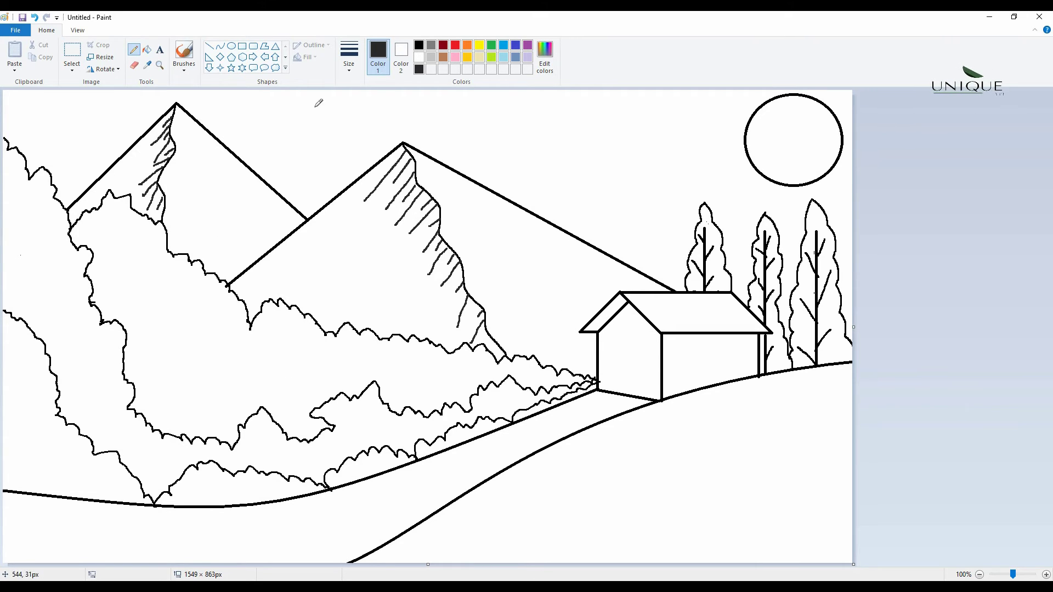
Draw a foreground tree trunk near the canvas's left edge with two outward-bending curves, the right one about 146 × 393 px
left_click(220, 45)
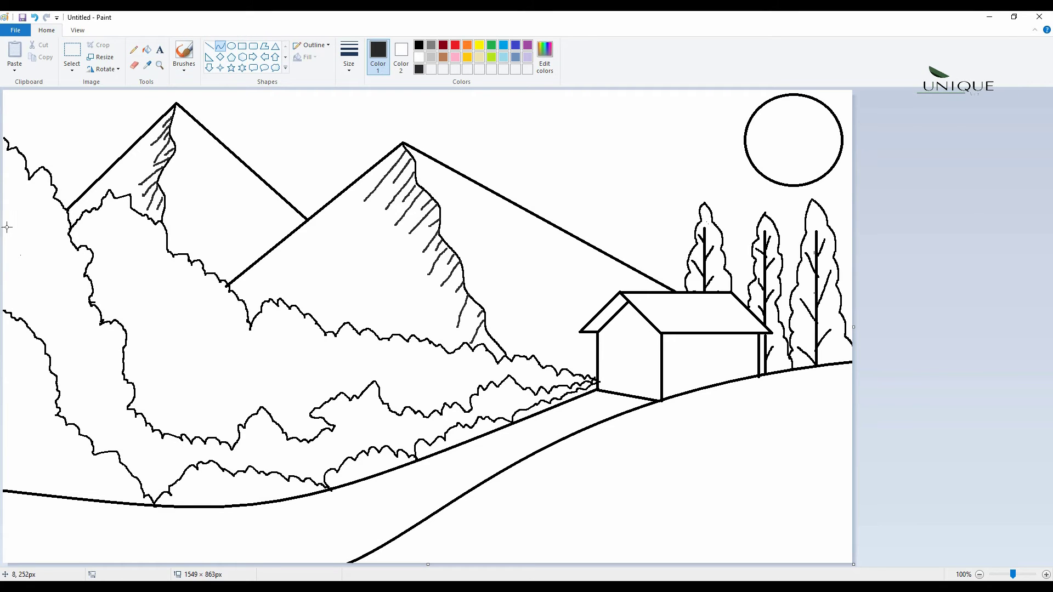
left_click_drag(7, 222, 56, 318)
left_click(82, 316)
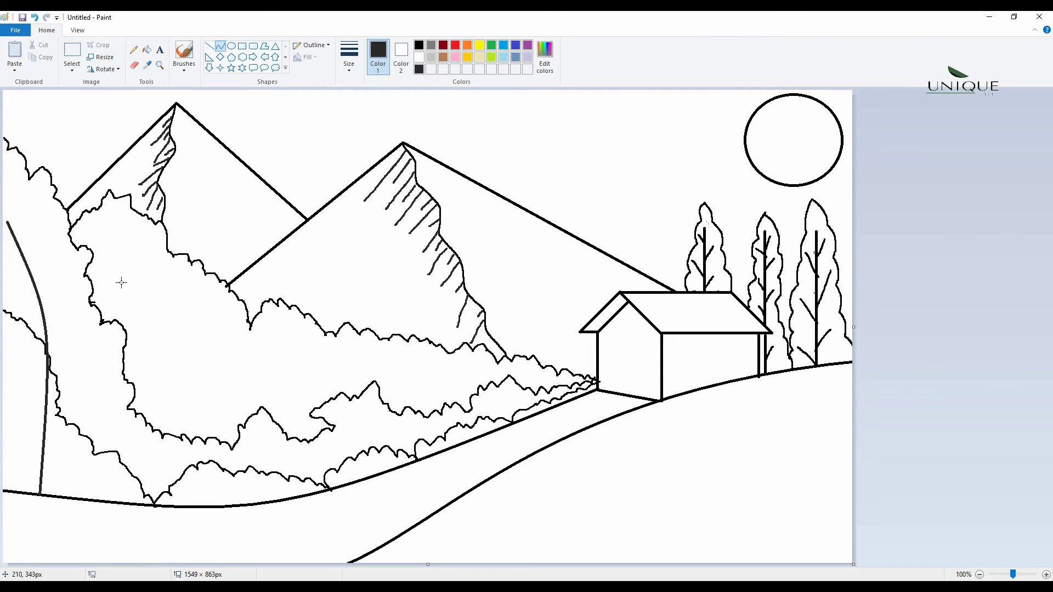
left_click_drag(136, 281, 56, 497)
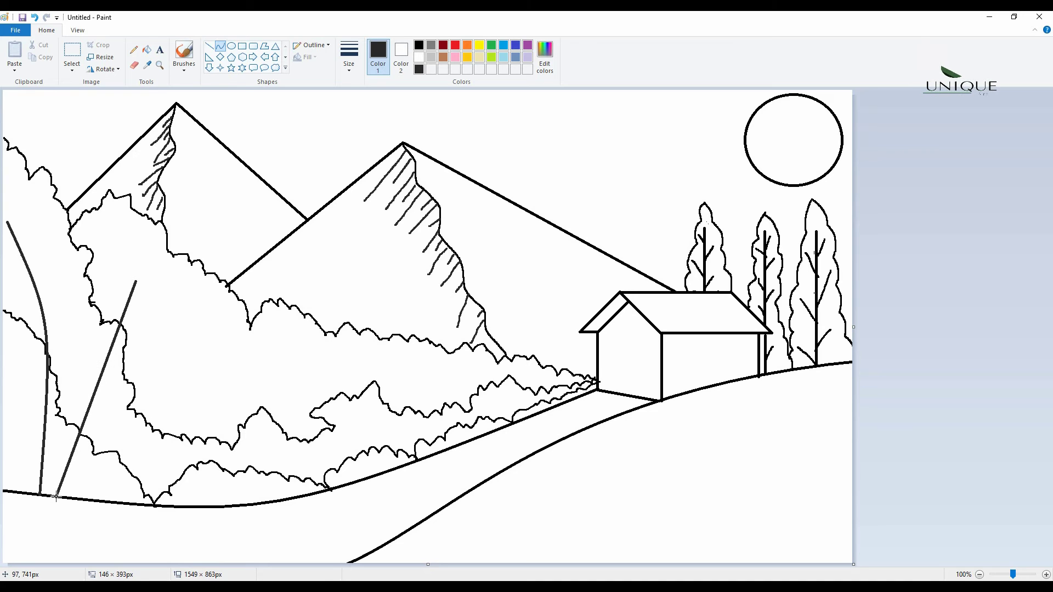
left_click_drag(125, 316, 66, 295)
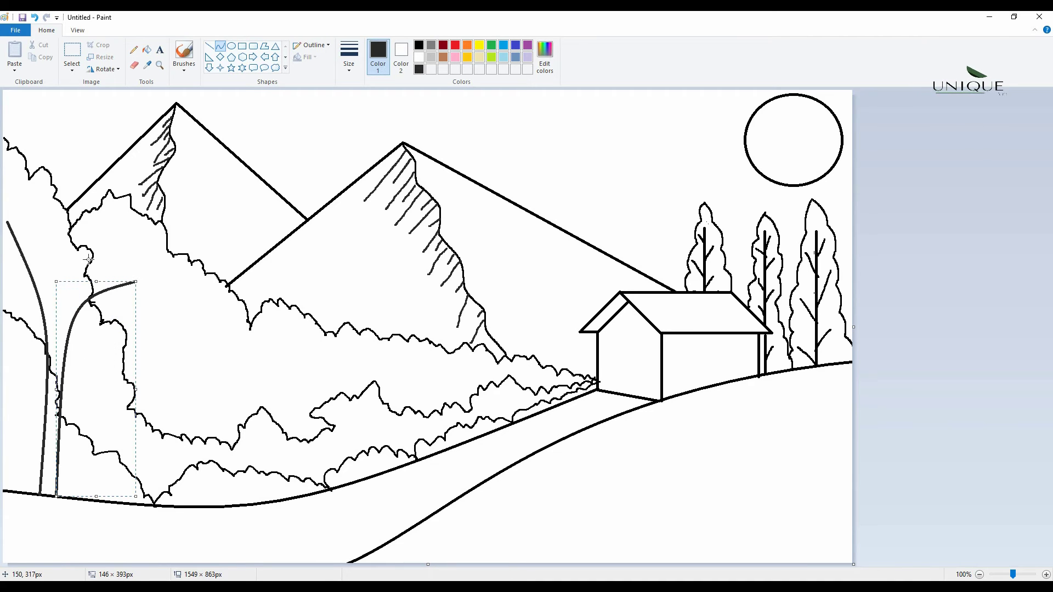
Close the tree's right branch with a curve and form a pointed middle branch about 105 × 208 px from two curves
left_click(137, 280)
mouse_move(137, 280)
left_mouse_down()
mouse_move(55, 330)
mouse_move(88, 296)
mouse_move(75, 289)
left_mouse_up()
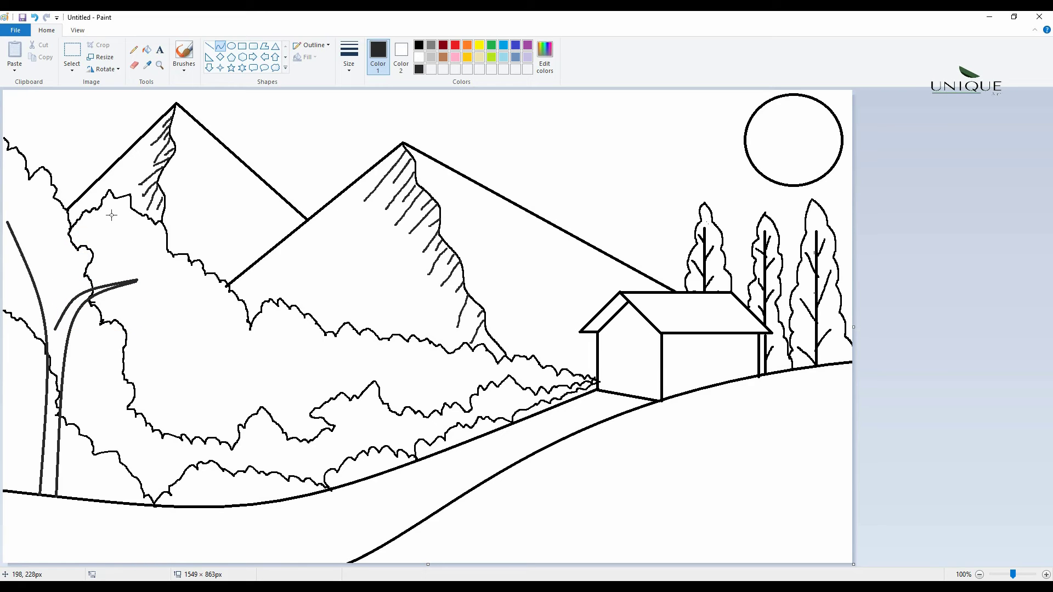
left_click_drag(112, 215, 55, 330)
mouse_move(83, 266)
left_mouse_down()
mouse_move(87, 258)
mouse_move(69, 255)
left_mouse_up()
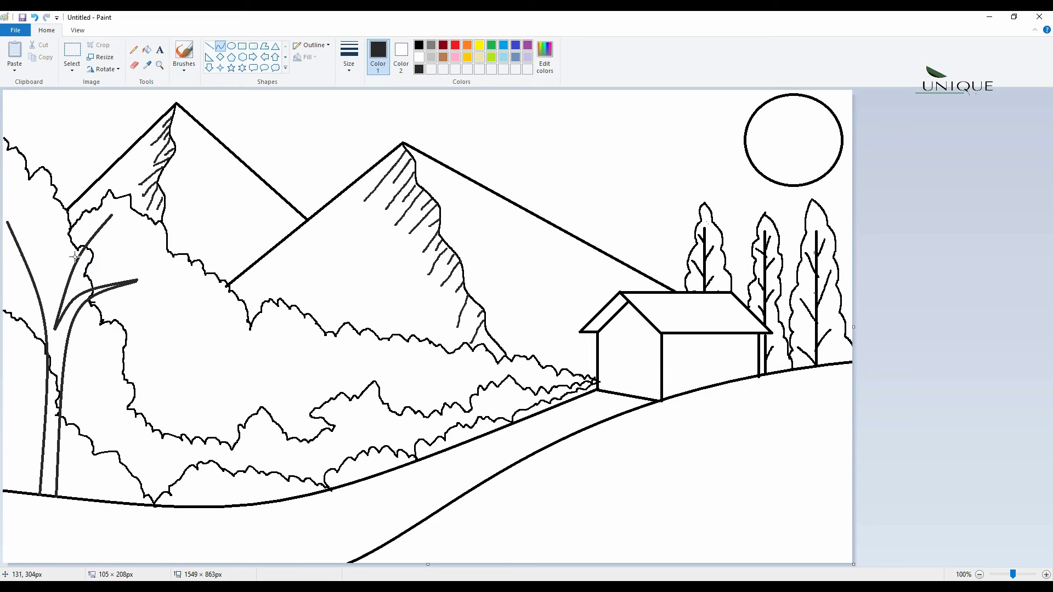
left_click(110, 216)
left_click_drag(63, 253, 51, 318)
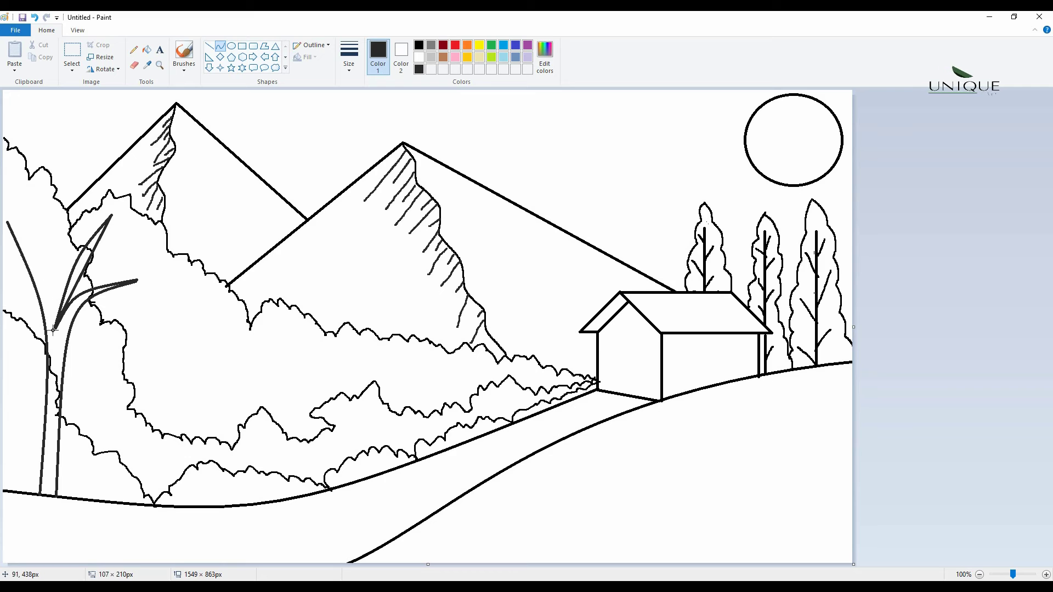
mouse_move(71, 274)
left_mouse_down()
mouse_move(83, 235)
mouse_move(61, 259)
left_mouse_up()
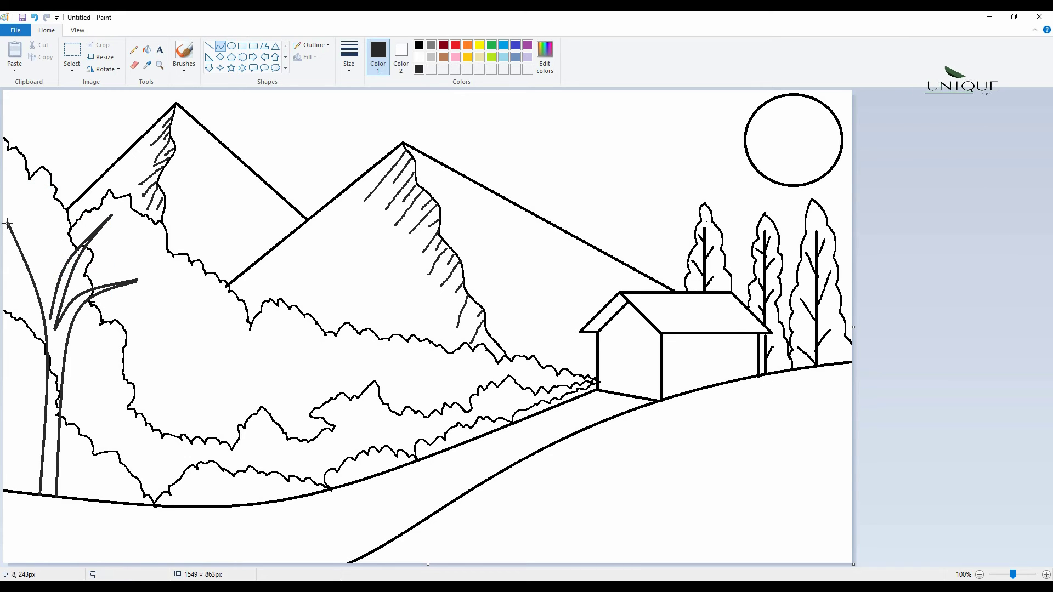
Close the tree's left branch with a curve from its tip to the base of the middle branch
mouse_move(7, 222)
left_mouse_down()
mouse_move(33, 258)
mouse_move(51, 318)
left_mouse_up()
left_click_drag(28, 263, 23, 264)
left_click(69, 223)
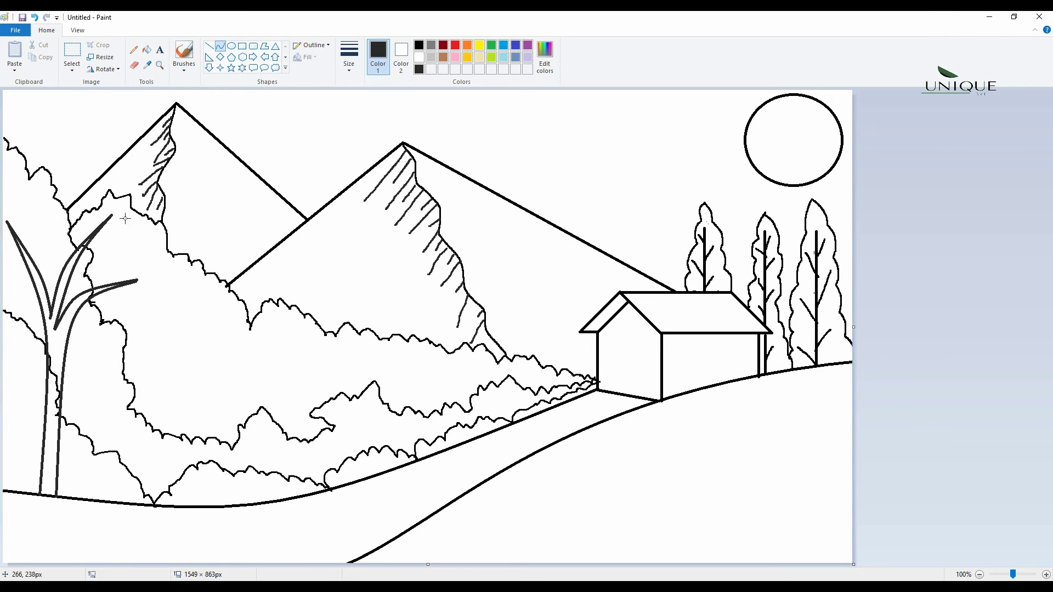
Erase the treeline sections that run across and around the foreground tree's trunk and branches
left_click(134, 64)
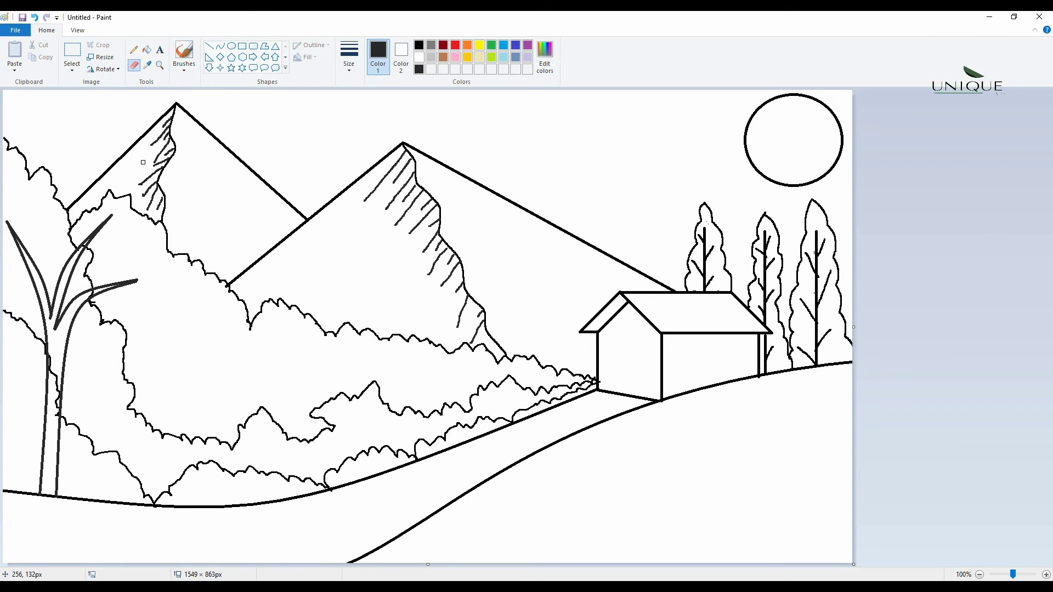
mouse_move(93, 251)
left_mouse_down()
mouse_move(90, 282)
mouse_move(90, 269)
left_mouse_up()
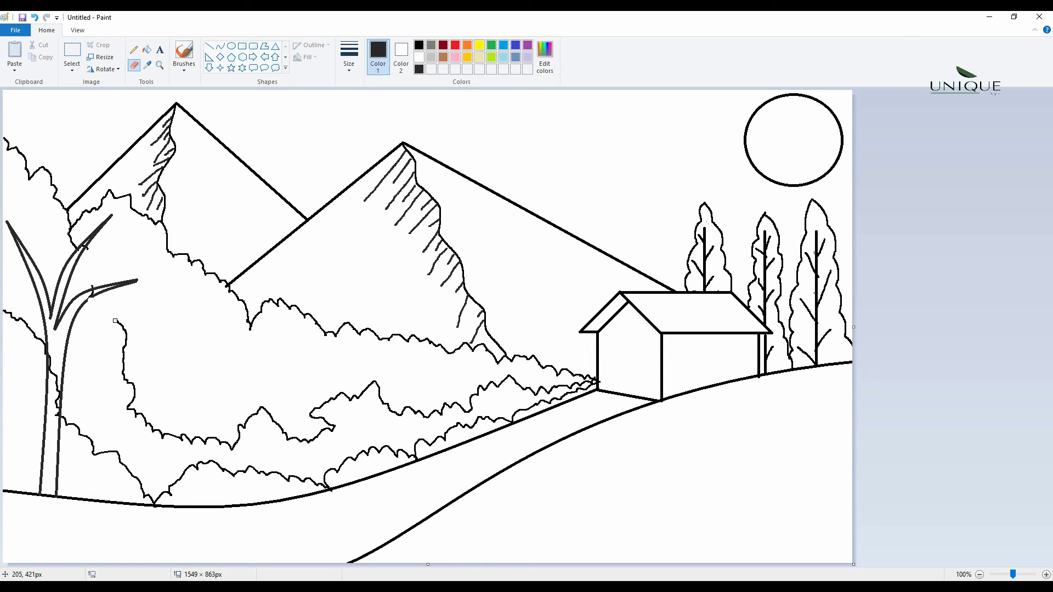
left_click_drag(72, 241, 86, 211)
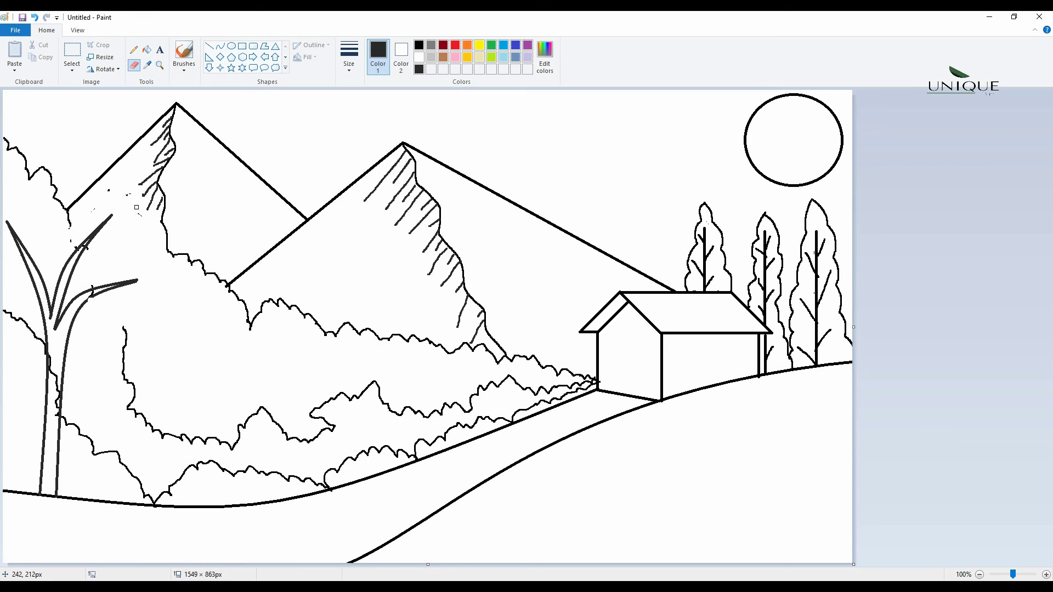
mouse_move(81, 215)
left_mouse_down()
mouse_move(67, 220)
mouse_move(70, 231)
left_mouse_up()
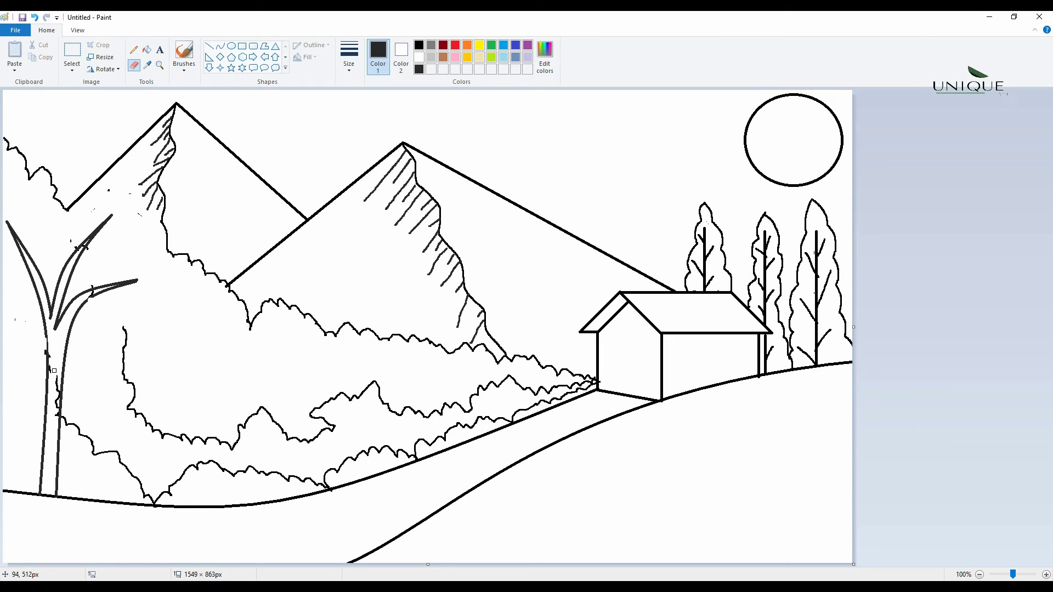
left_click_drag(54, 371, 56, 413)
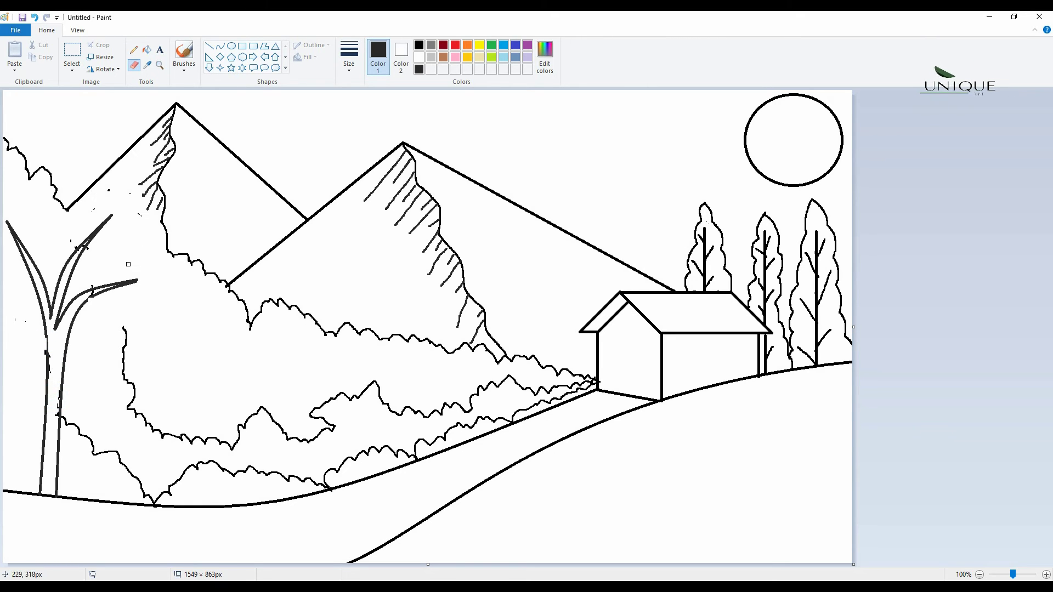
Outline a bumpy foliage cluster around the foreground tree's right branch and erase the treeline, shaded ridge and left mountain slope behind the crown
left_click(134, 49)
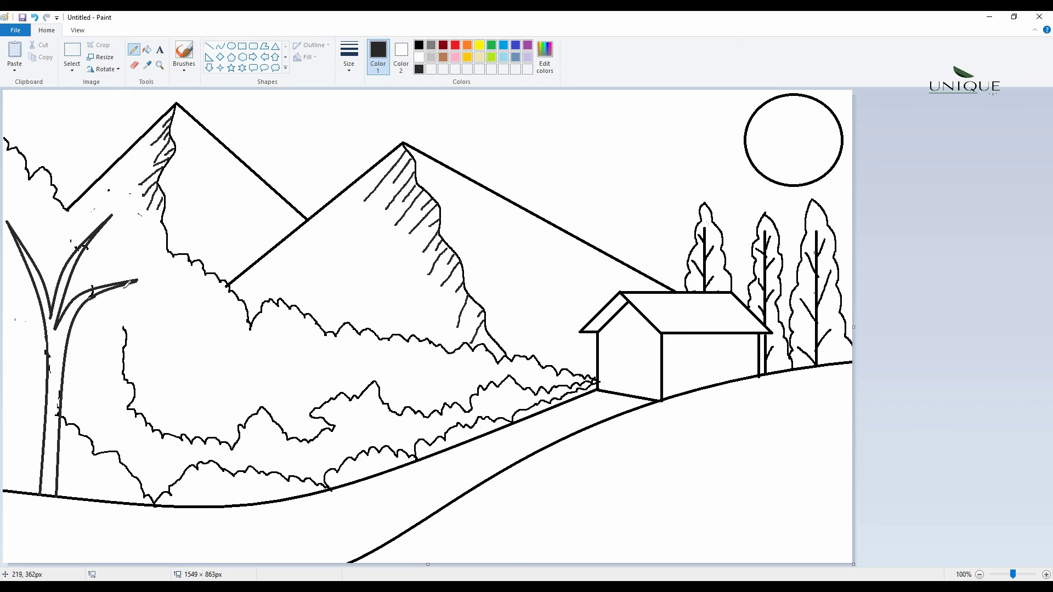
mouse_move(99, 295)
left_mouse_down()
mouse_move(101, 326)
mouse_move(124, 330)
mouse_move(200, 310)
mouse_move(220, 279)
mouse_move(226, 225)
mouse_move(197, 201)
left_mouse_up()
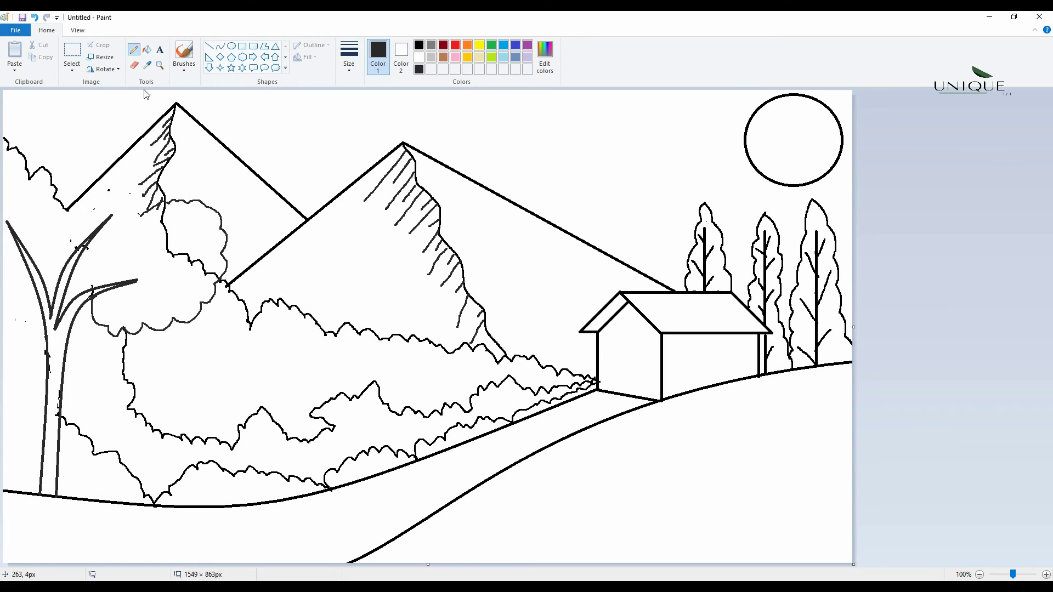
left_click(134, 65)
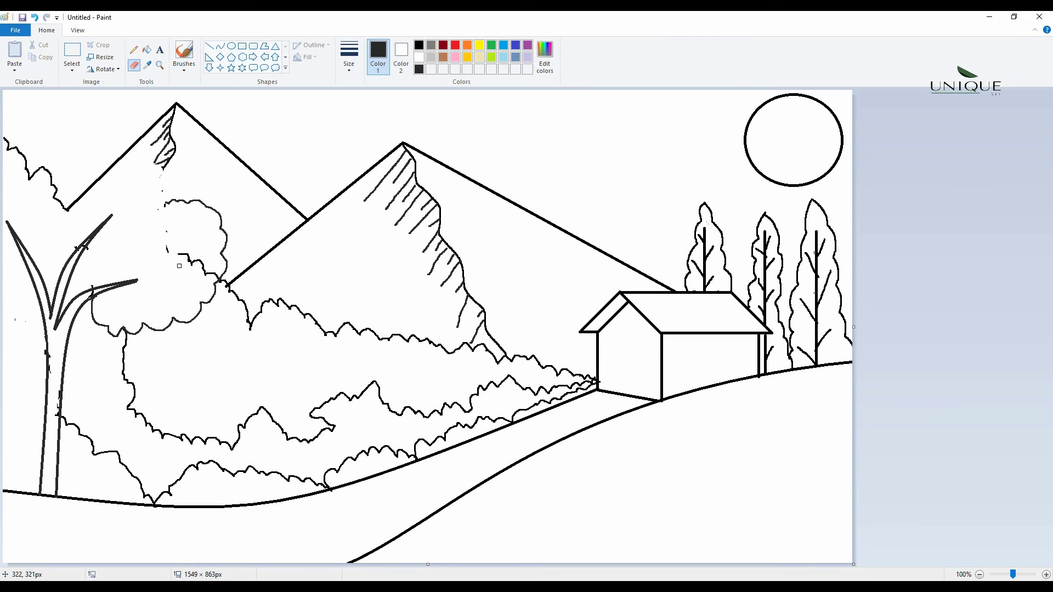
left_click_drag(204, 263, 215, 272)
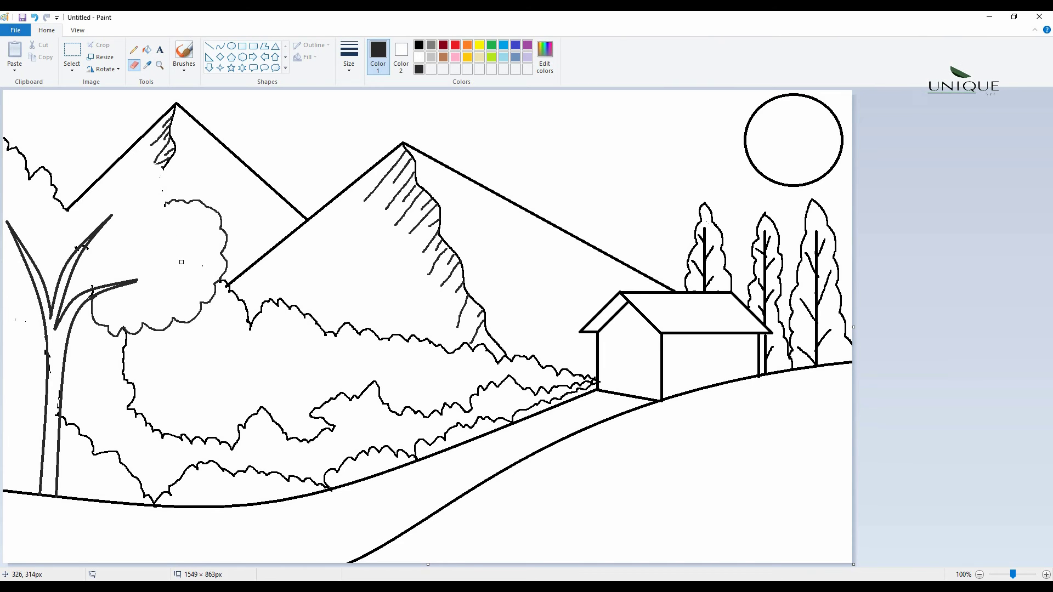
mouse_move(164, 169)
left_mouse_down()
mouse_move(168, 147)
mouse_move(157, 156)
mouse_move(172, 149)
mouse_move(159, 132)
mouse_move(157, 144)
mouse_move(175, 147)
mouse_move(174, 135)
mouse_move(179, 152)
mouse_move(145, 149)
mouse_move(143, 138)
mouse_move(116, 151)
mouse_move(147, 131)
mouse_move(59, 215)
left_mouse_up()
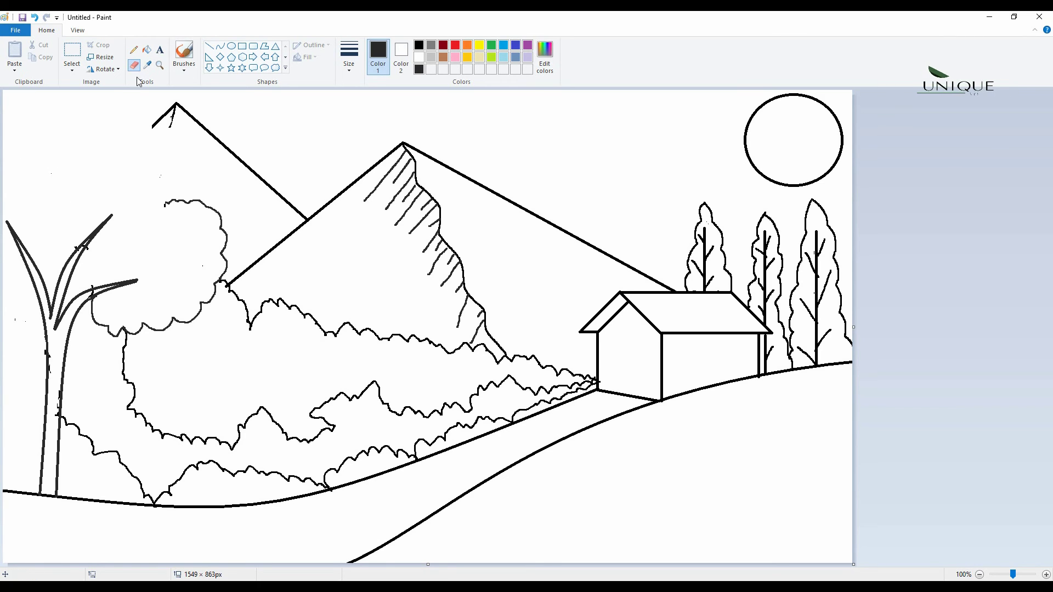
Try extending the foliage outline toward the middle branch and adding an upper lobe reaching the left mountain's peak, and undo that lobe
left_click(134, 49)
left_click_drag(166, 204, 120, 239)
mouse_move(190, 200)
left_mouse_down()
mouse_move(207, 182)
mouse_move(210, 151)
mouse_move(199, 128)
mouse_move(178, 122)
left_mouse_up()
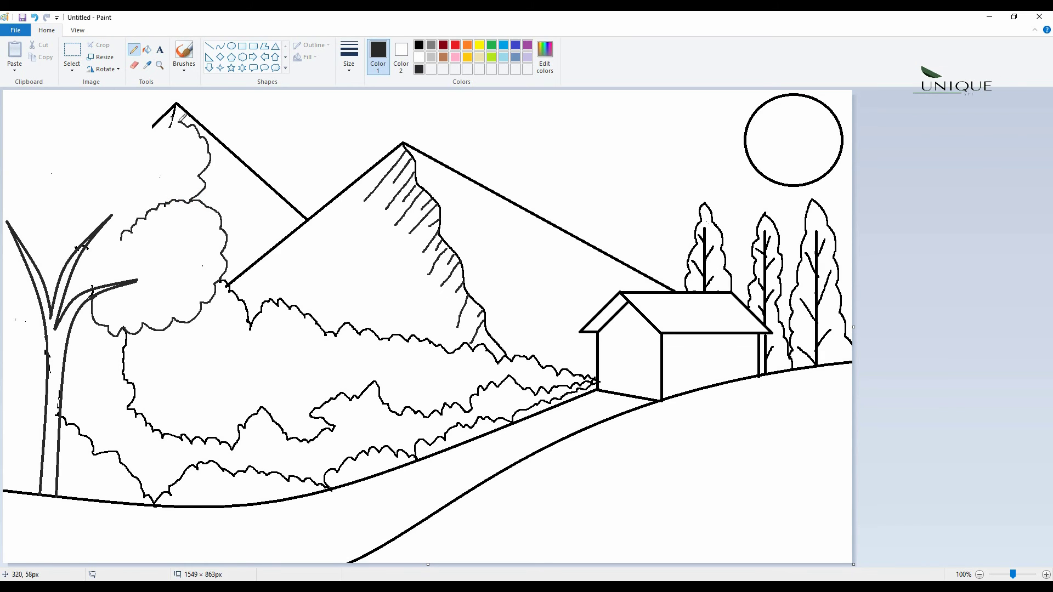
key("ctrl+z")
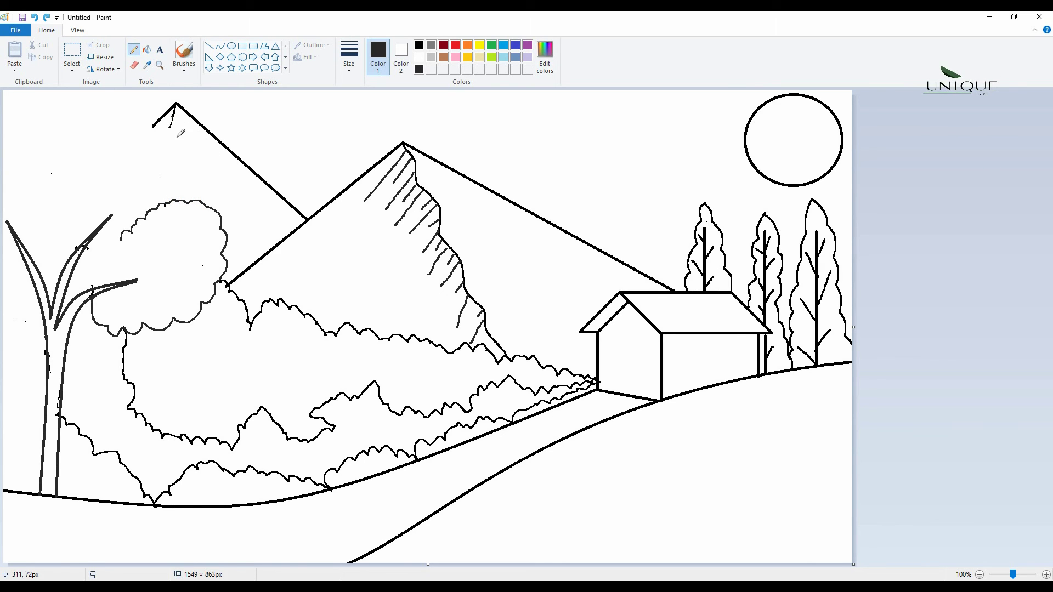
Erase the left mountain's remaining peak and the foliage outline section running toward the middle branch
left_click(133, 65)
left_click_drag(148, 123, 171, 119)
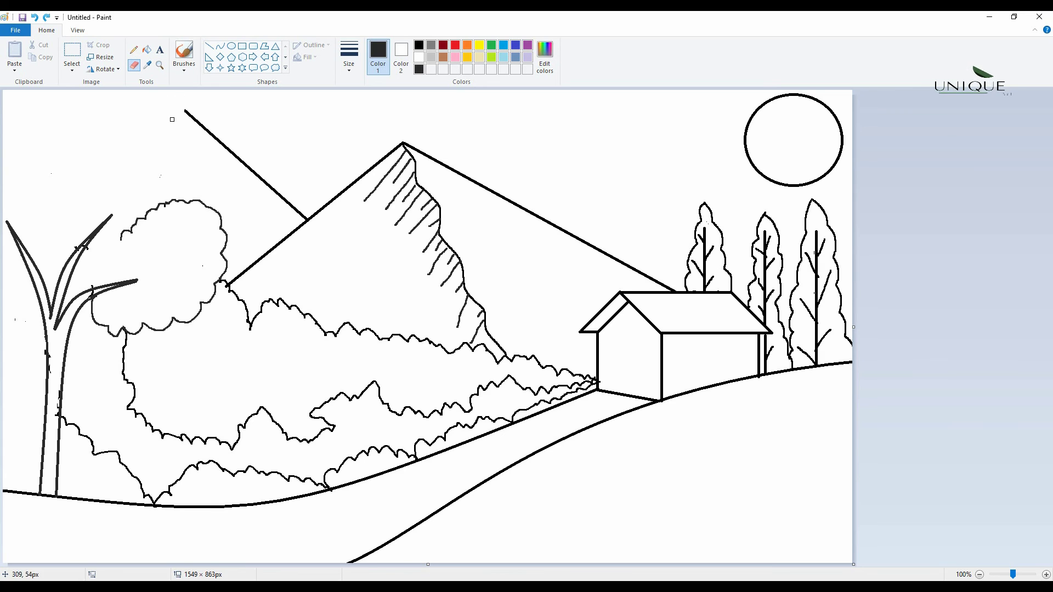
left_click(134, 50)
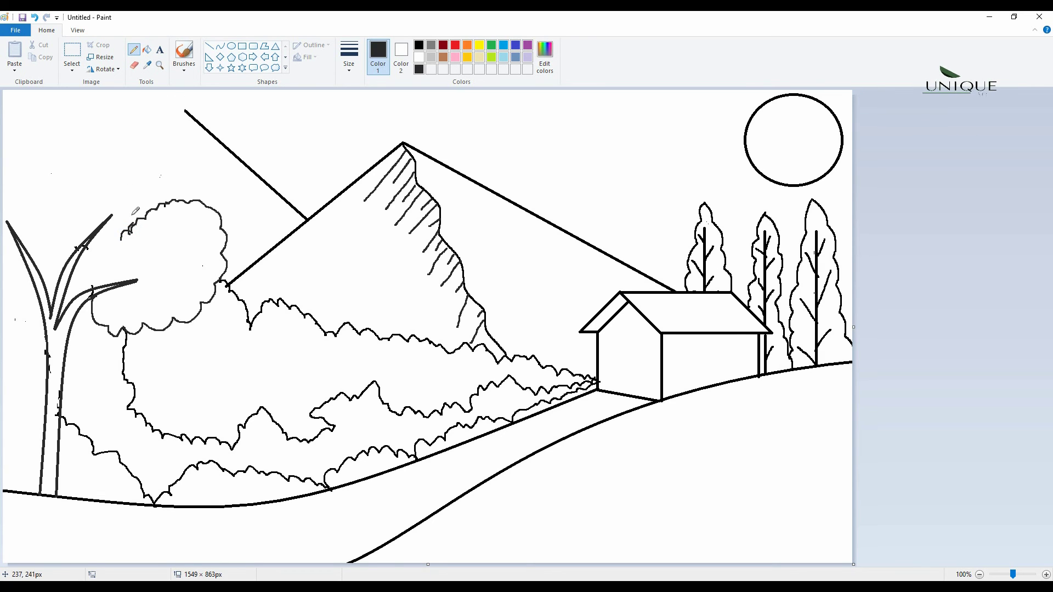
left_click(134, 65)
left_click_drag(120, 239, 173, 202)
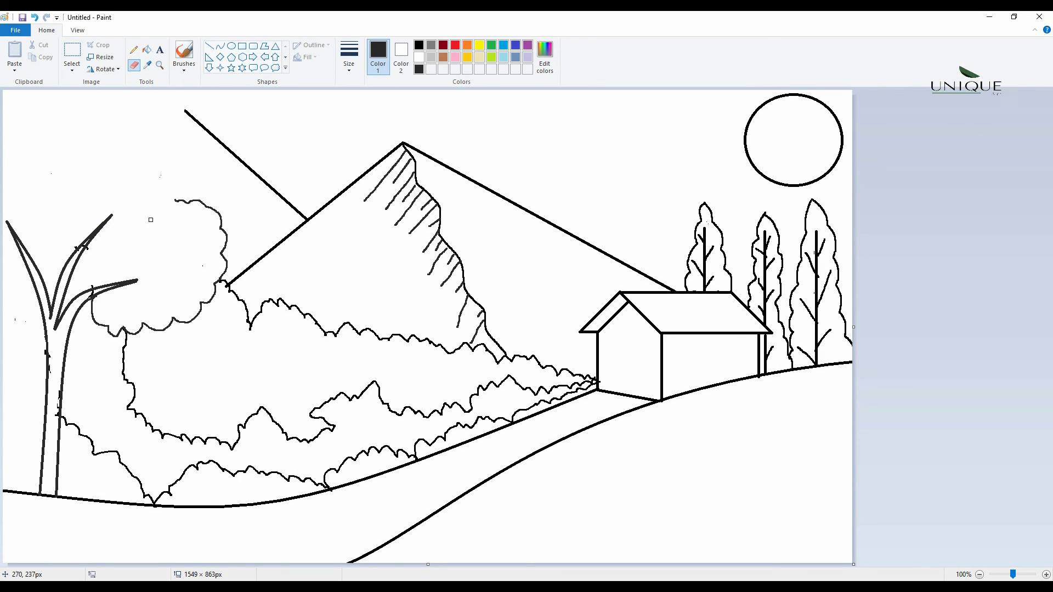
Draw a small foliage curve beside the left branch and continue the crown's bumpy outline from the right cluster up to the canvas's top edge
left_click(134, 49)
left_click_drag(17, 243, 4, 264)
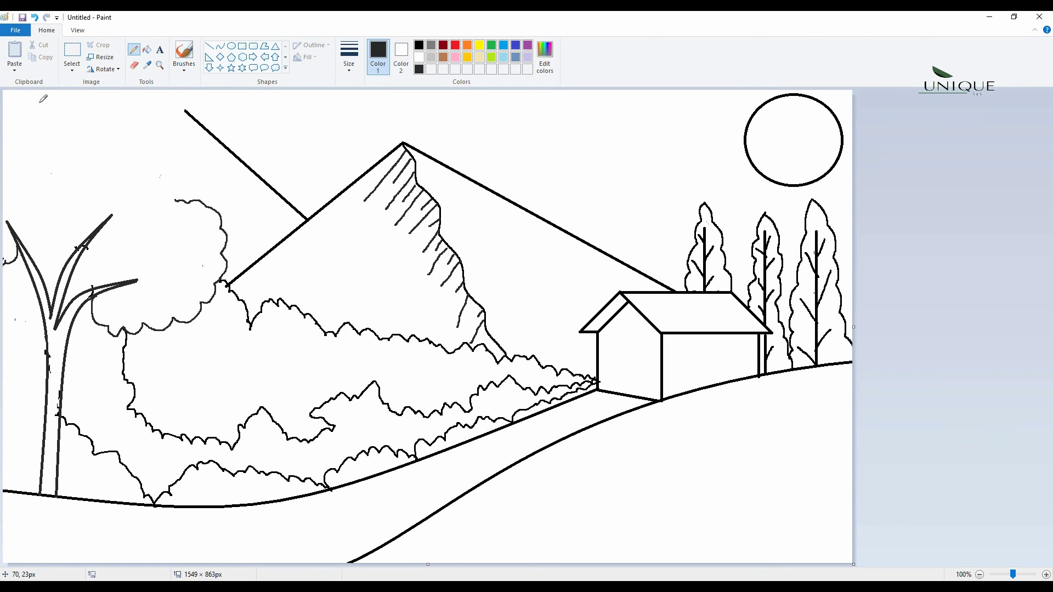
left_click_drag(176, 200, 188, 180)
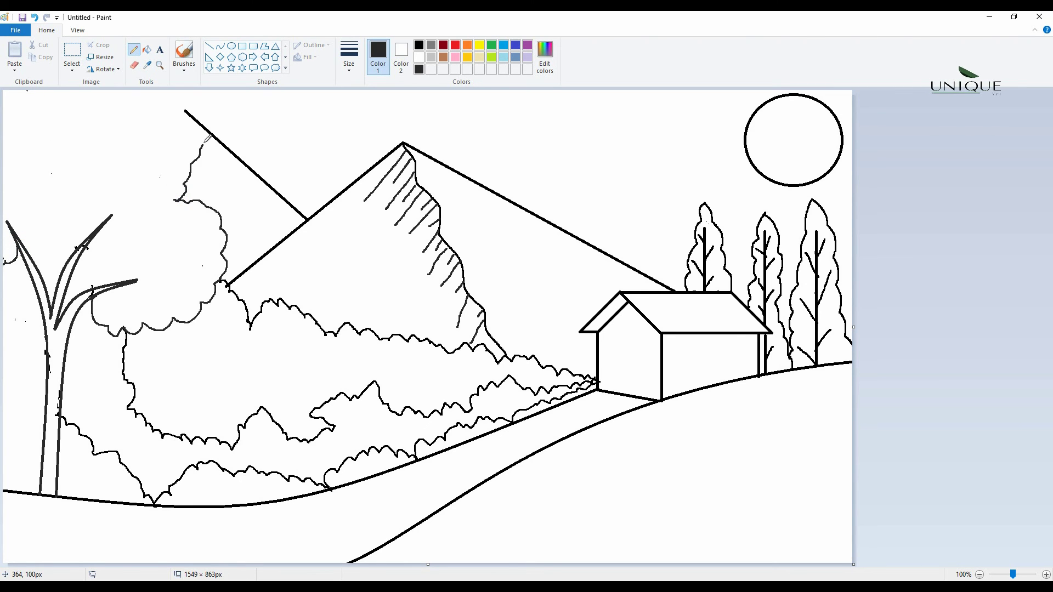
left_click_drag(203, 144, 176, 87)
Erase the mountain slope's end inside the tree crown and the stray treeline marks on the foreground trunk
left_click(134, 64)
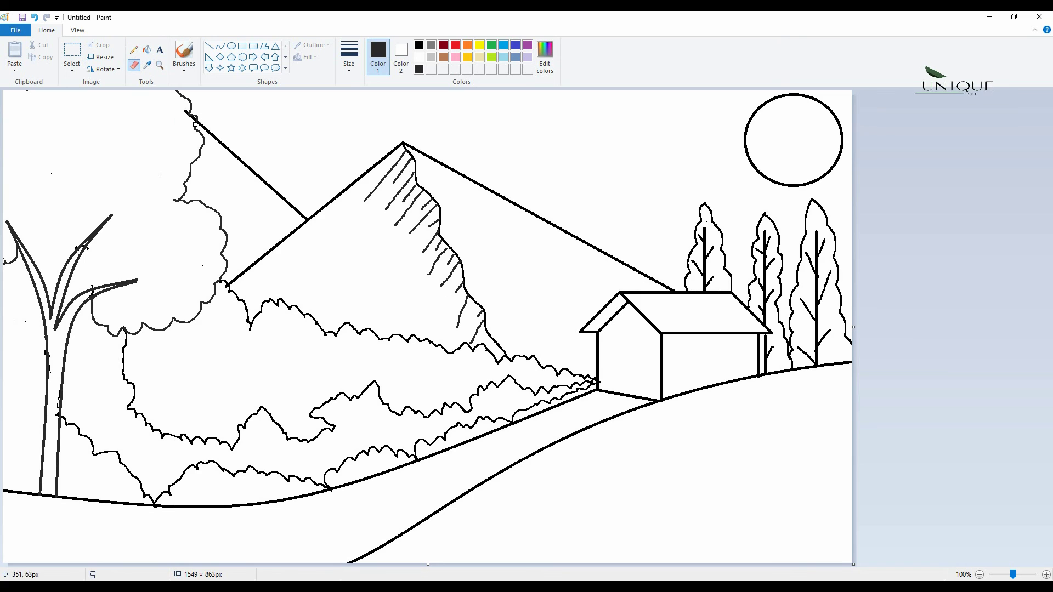
left_click_drag(195, 124, 191, 99)
left_click(134, 50)
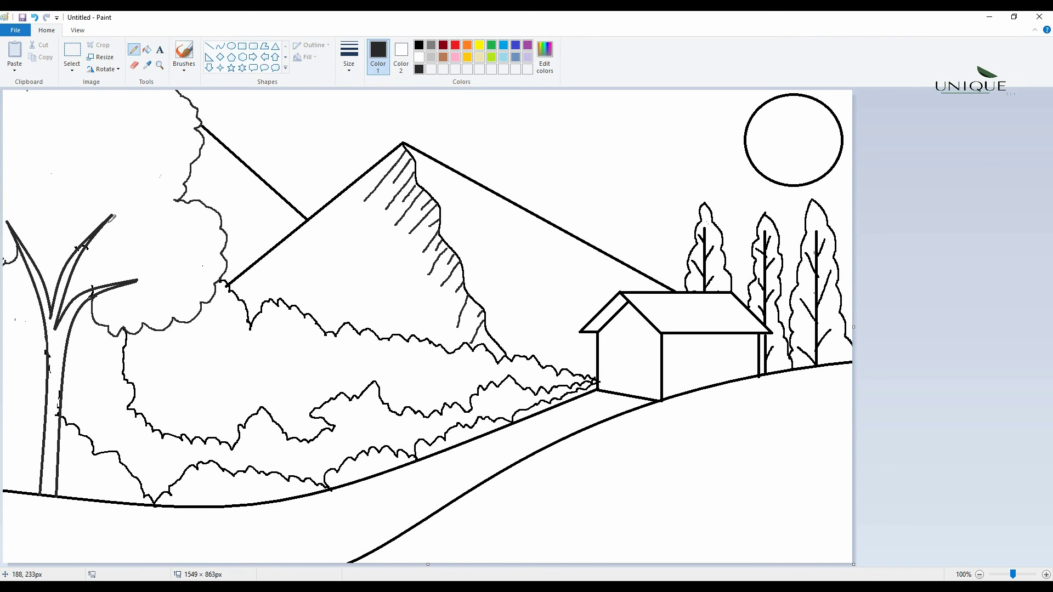
left_click(133, 67)
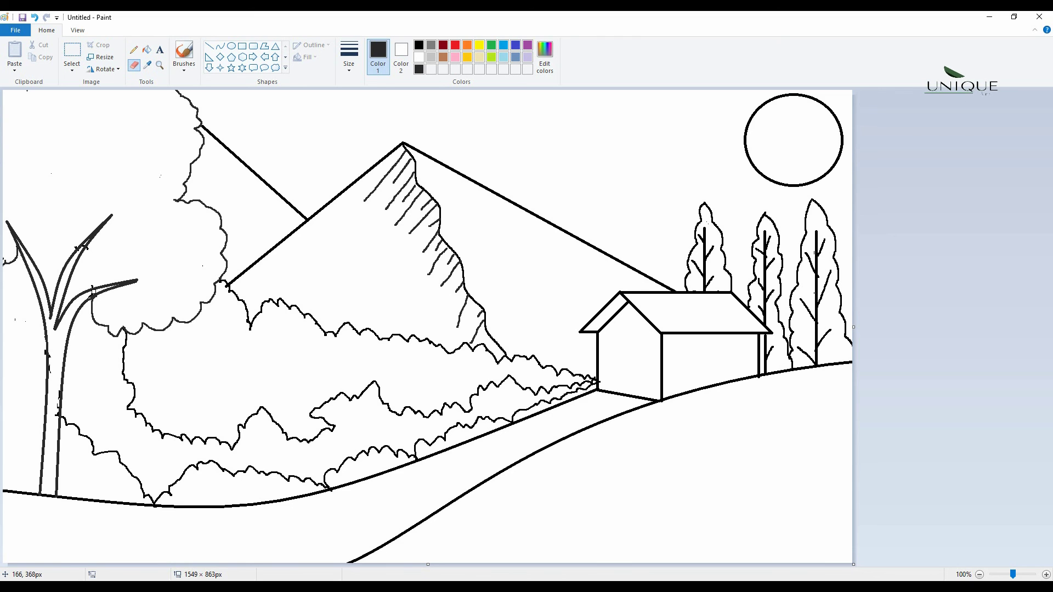
left_click_drag(47, 376, 57, 413)
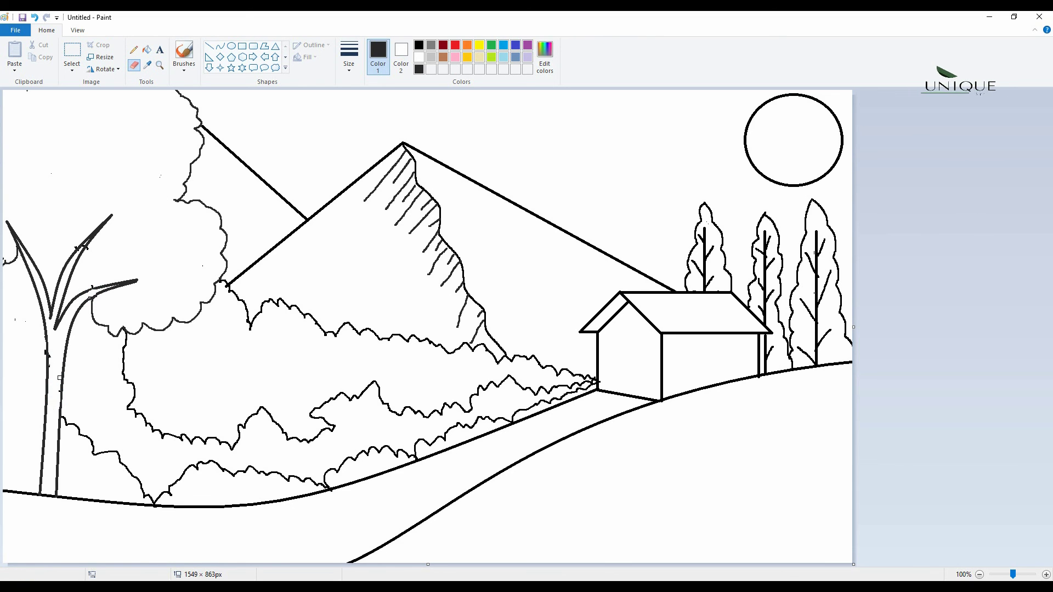
Draw two bumpy treelines from the foreground trunk to the canvas's left edge, one low and one higher up
left_click(134, 50)
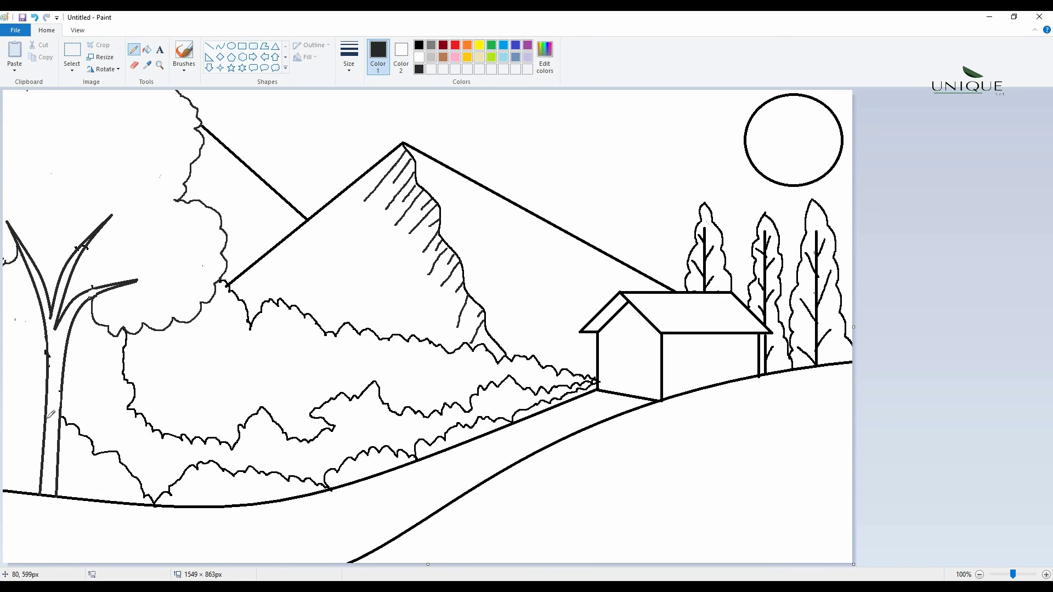
left_click_drag(44, 420, 4, 443)
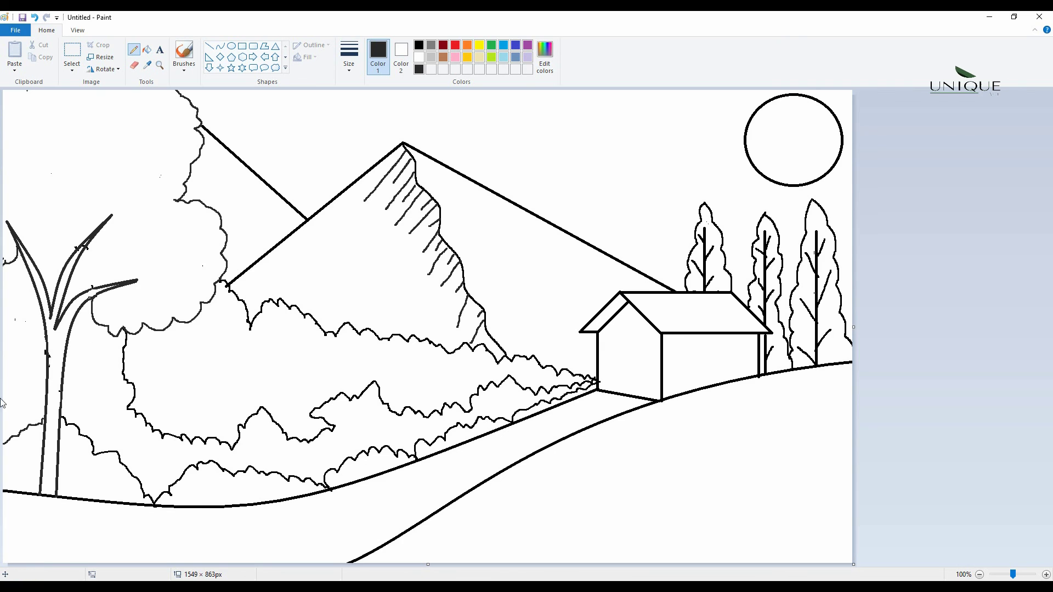
mouse_move(46, 353)
left_mouse_down()
mouse_move(35, 344)
mouse_move(44, 354)
left_mouse_up()
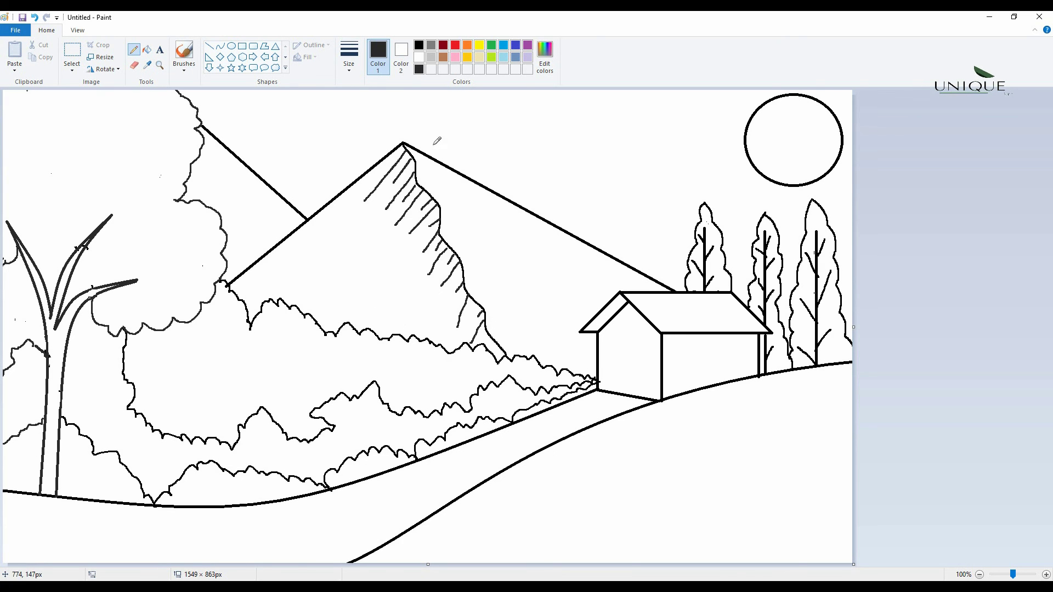
Draw a rectangular door about 34 × 88 px on the house's gabled front wall
left_click(242, 46)
left_click_drag(618, 393, 637, 345)
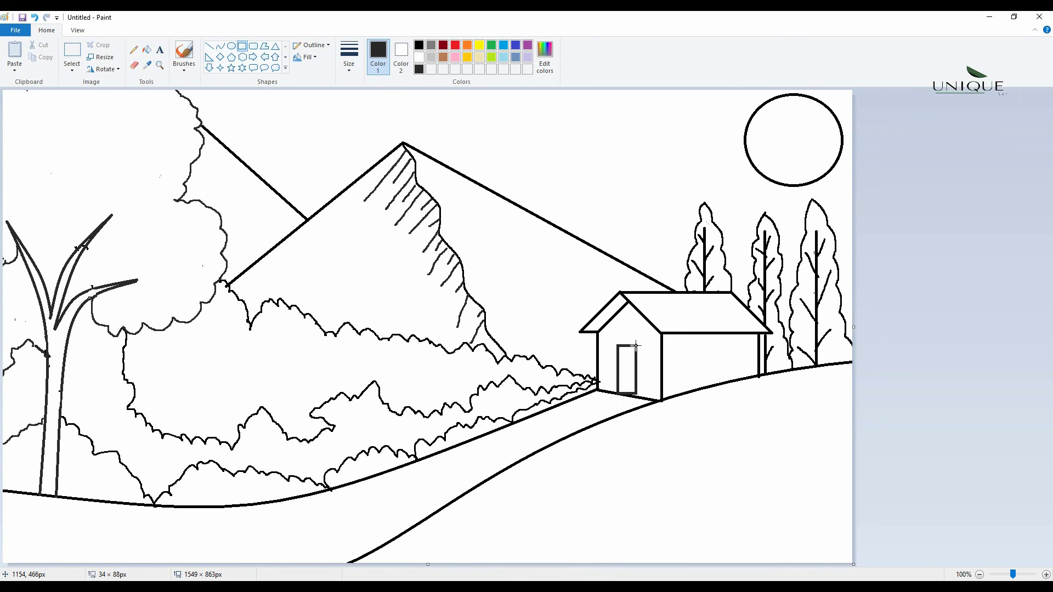
left_click(943, 333)
Choose the Line shape for straight-line drawing
left_click(209, 46)
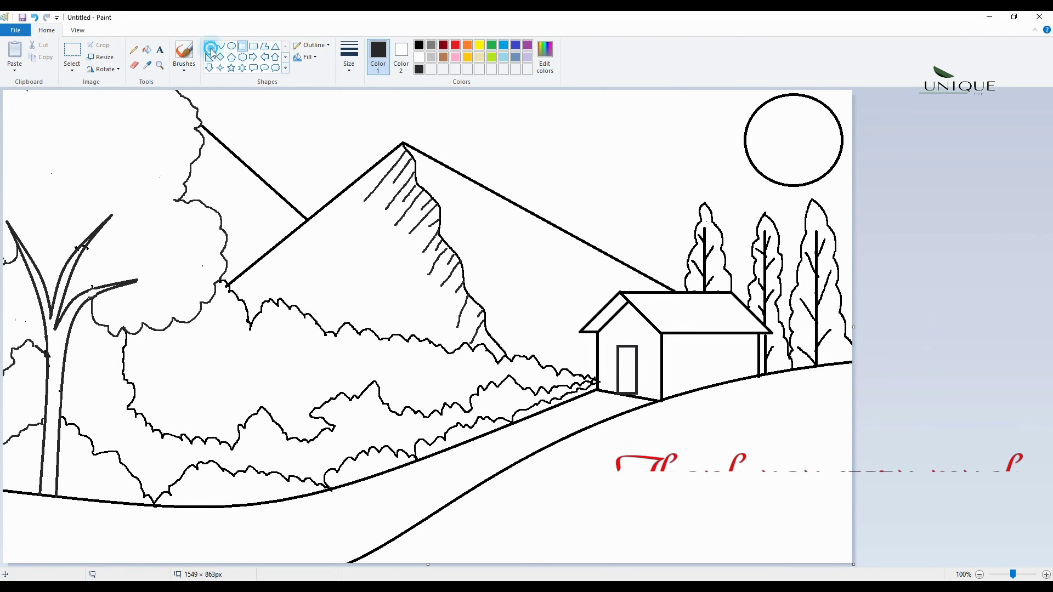